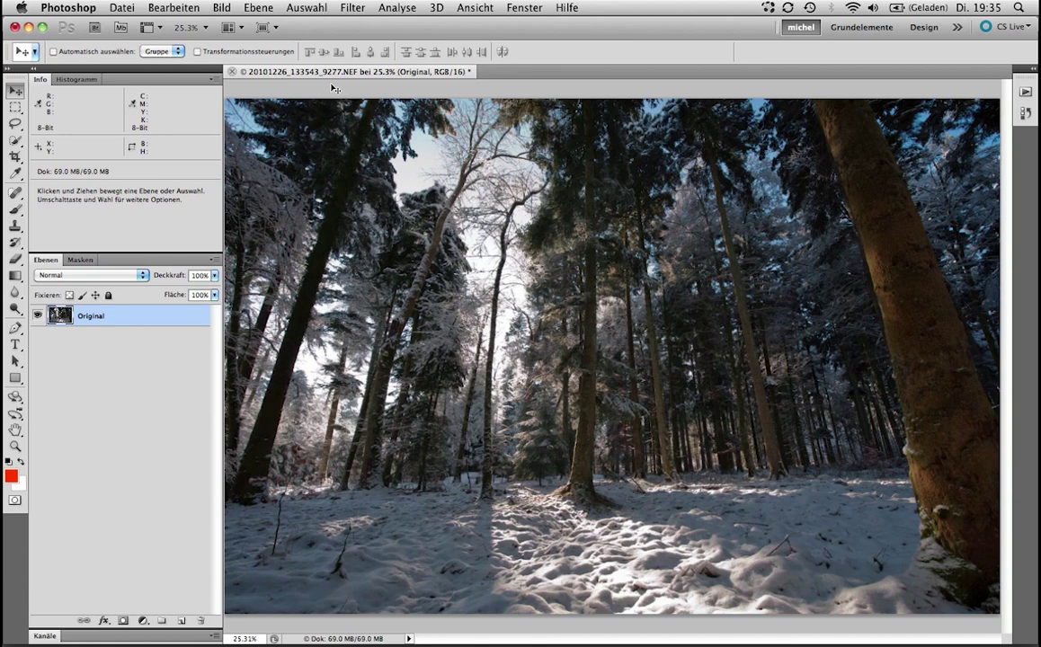
Delete the Prefs action set and create a new action set named usm_eigener_filter.
key(alt+F9)
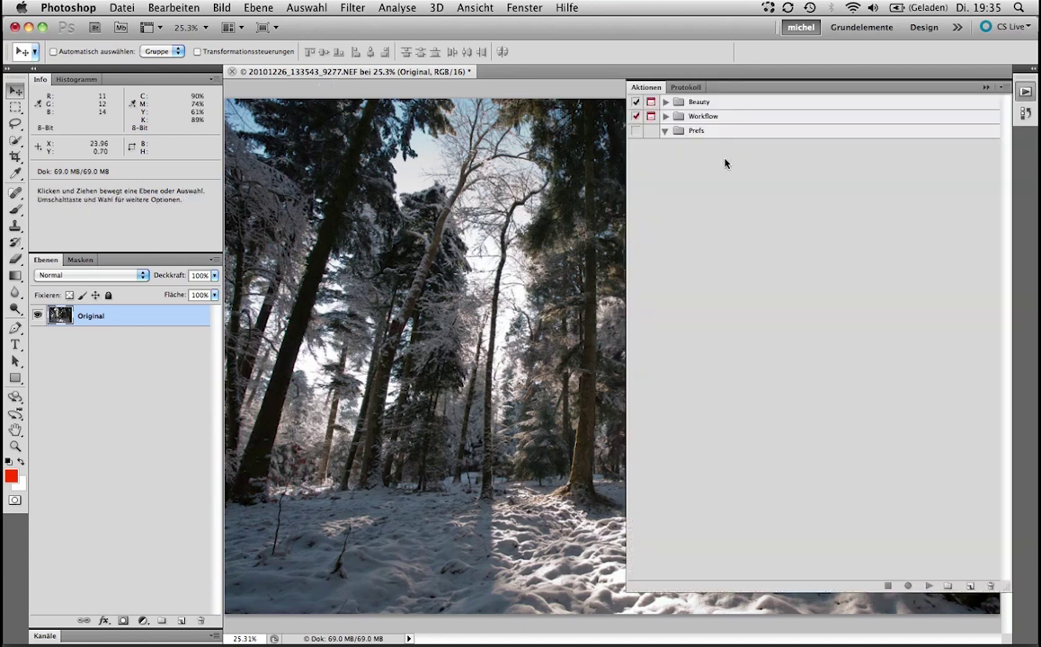
click(665, 133)
drag(666, 135, 982, 585)
click(949, 586)
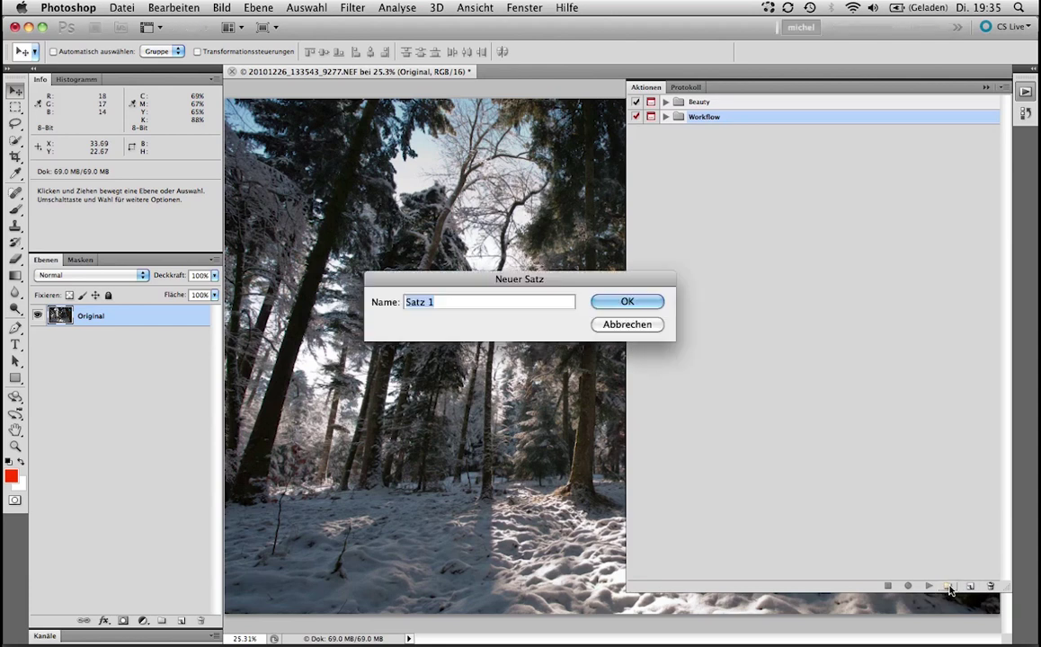
text(usm_eigener_filter)
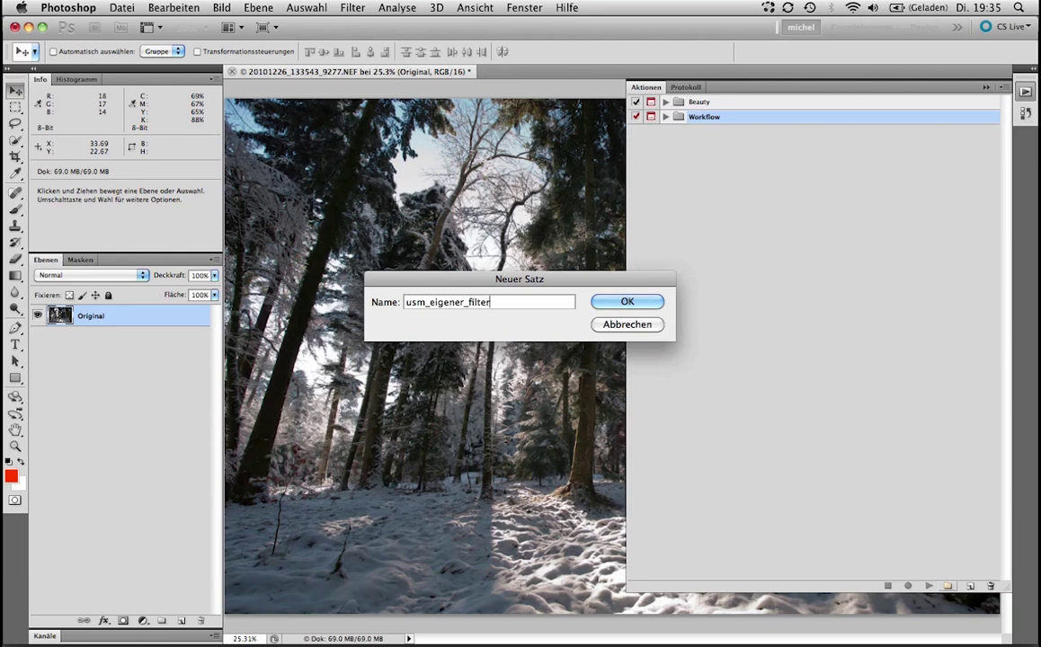
key(Return)
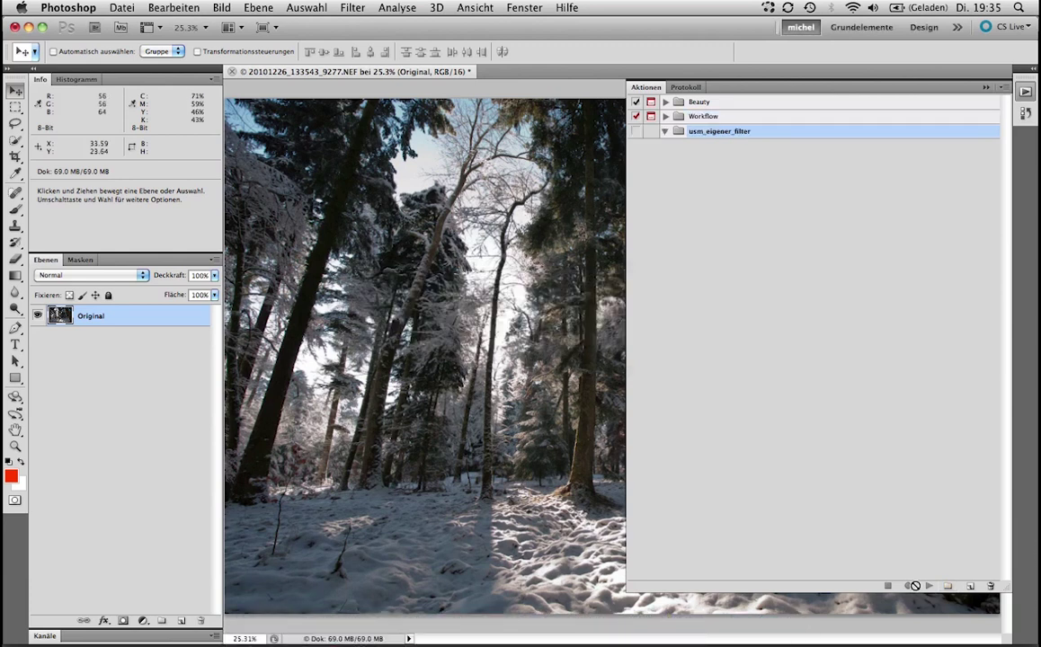
Start recording a new action named usm_eigener_filter in the usm_eigener_filter set and collapse the actions list.
click(970, 585)
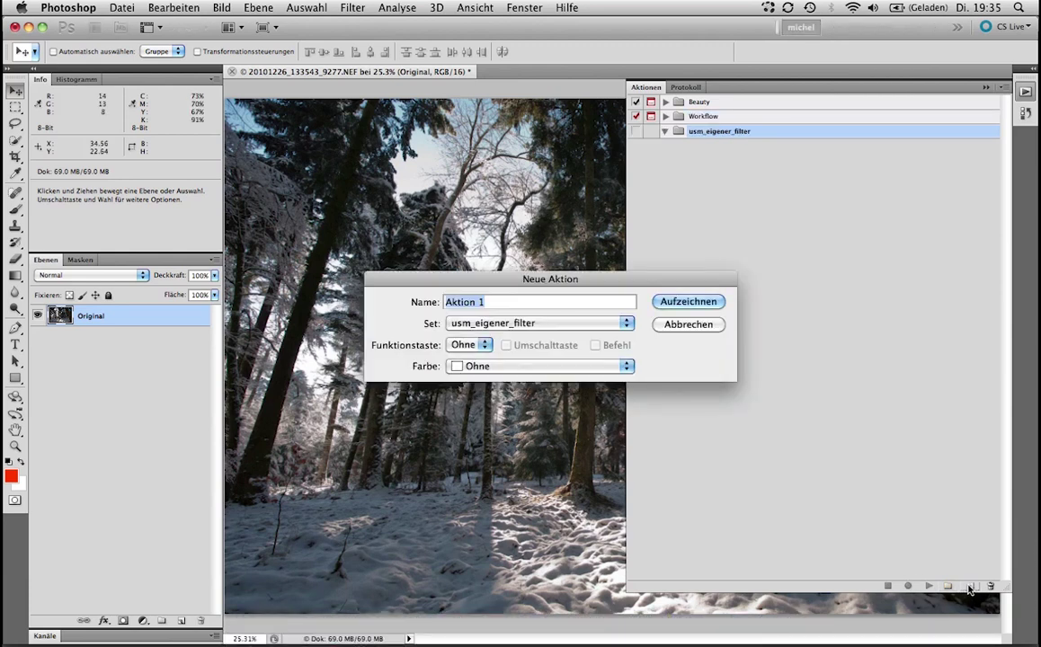
text(usm_eigener)
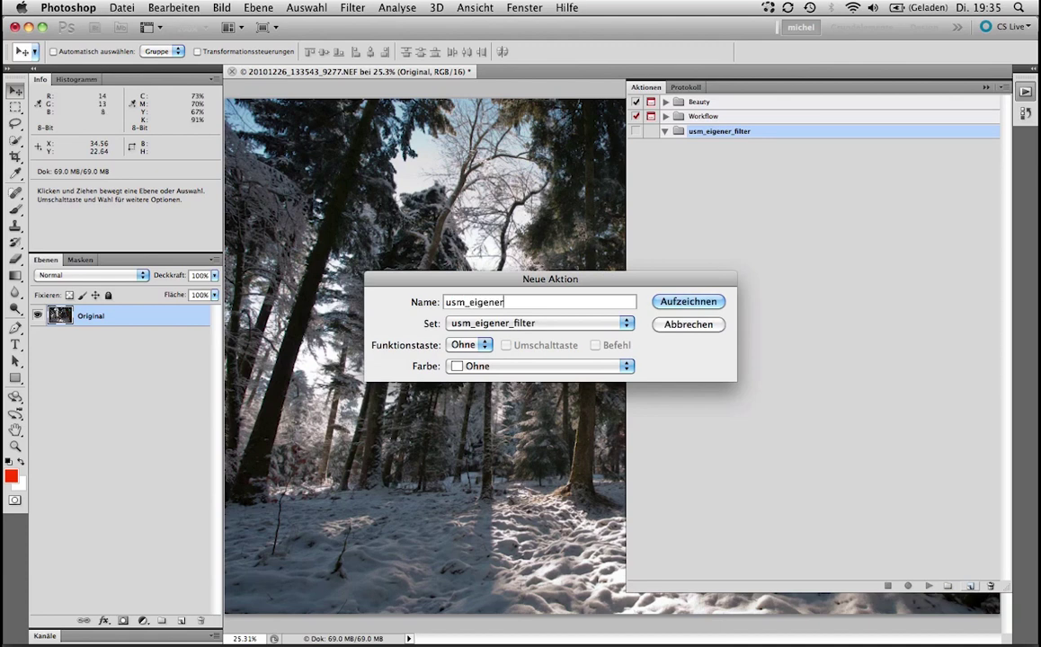
text(_filter)
key(Return)
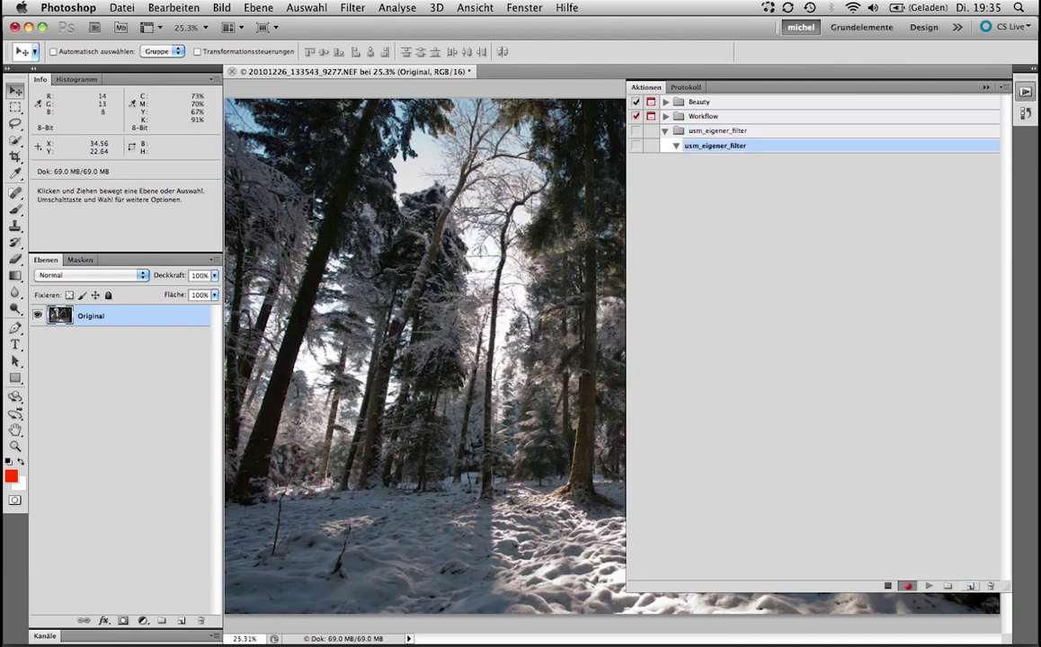
click(986, 87)
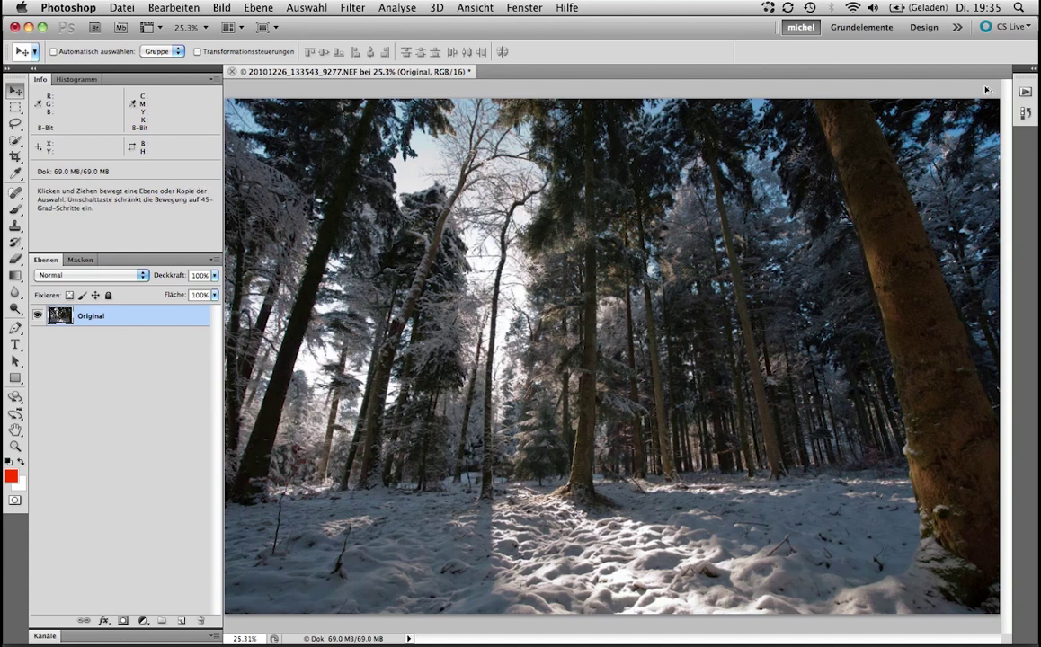
Duplicate the Original layer as usm_abdunkeln with the Abdunkeln blend mode.
key(super+alt+j)
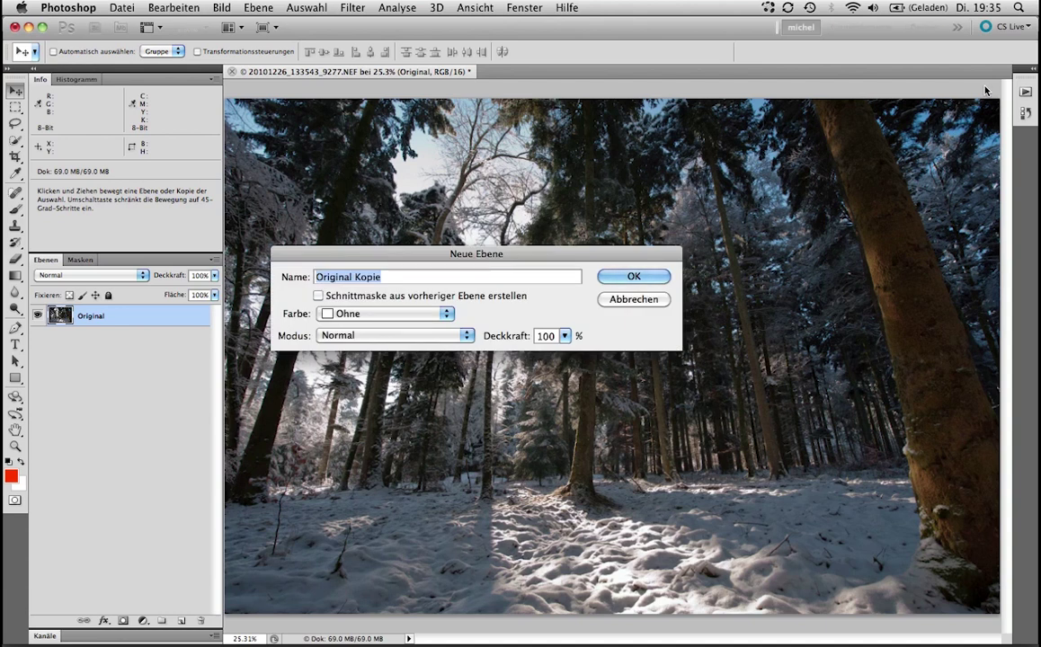
text(usm_abdunkeln)
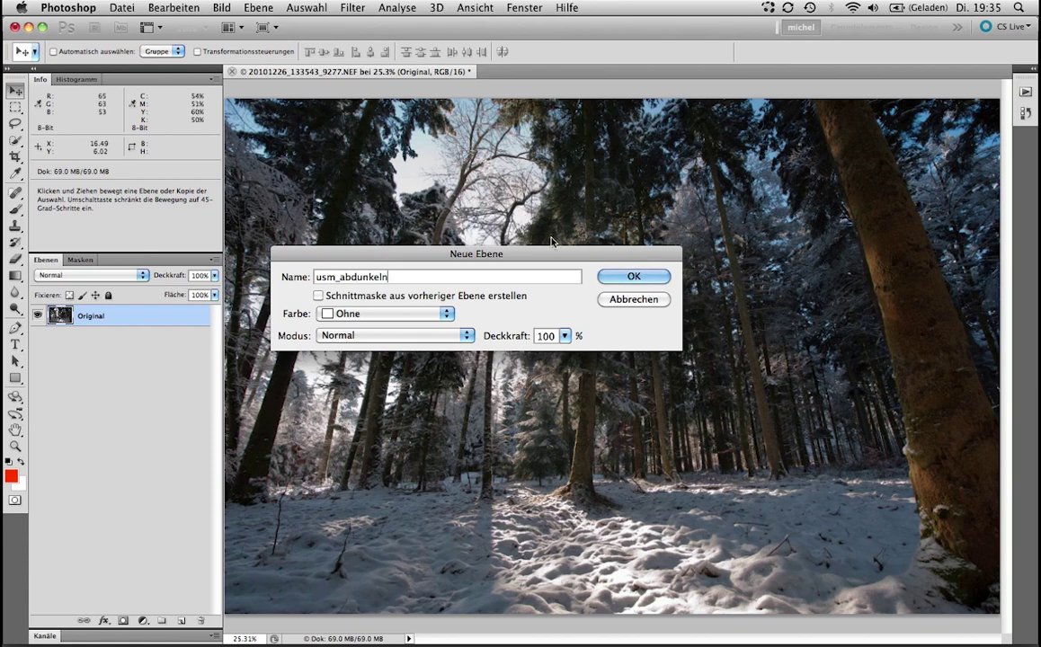
click(446, 338)
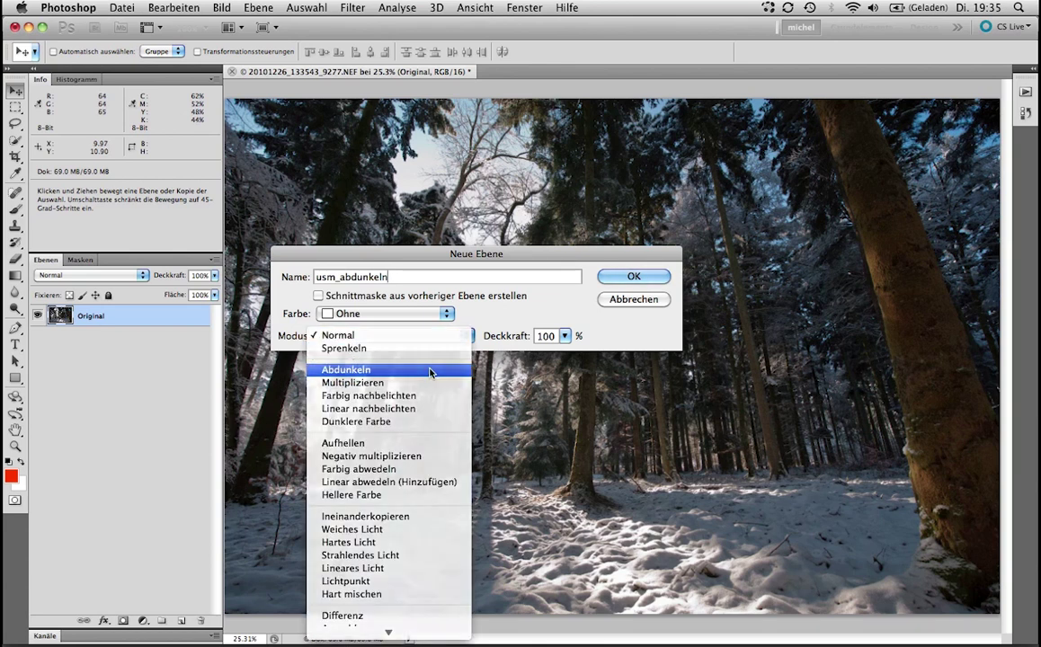
click(429, 369)
key(Return)
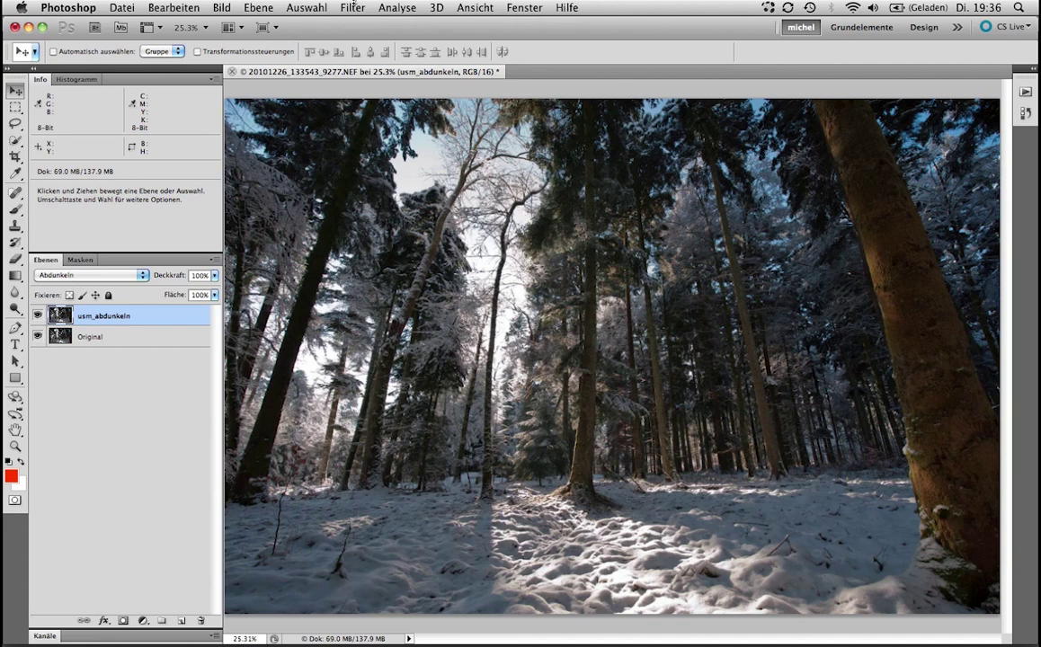
Apply the Eigener Filter to usm_abdunkeln with centre value 5, four adjacent values of -1 and a scale of 1.
click(352, 7)
mouse_move(383, 313)
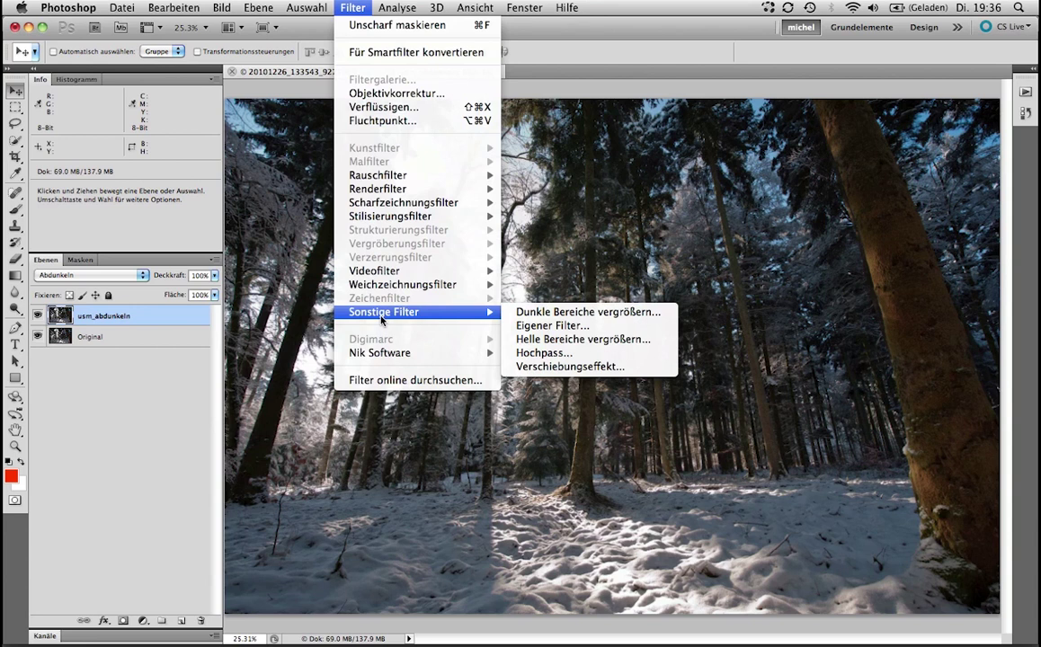
click(588, 327)
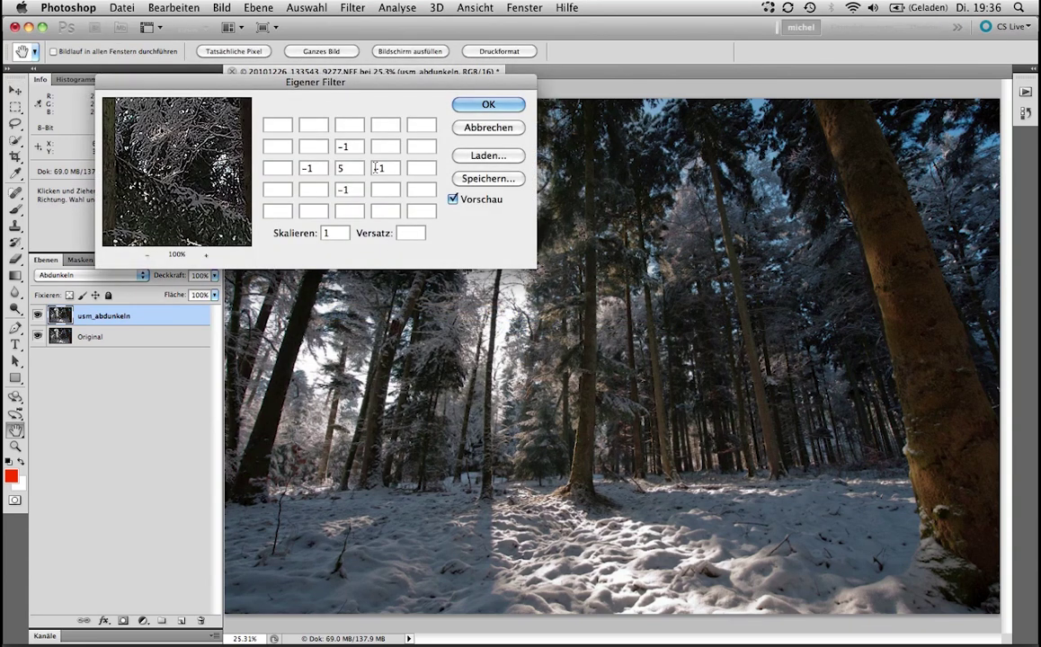
click(466, 105)
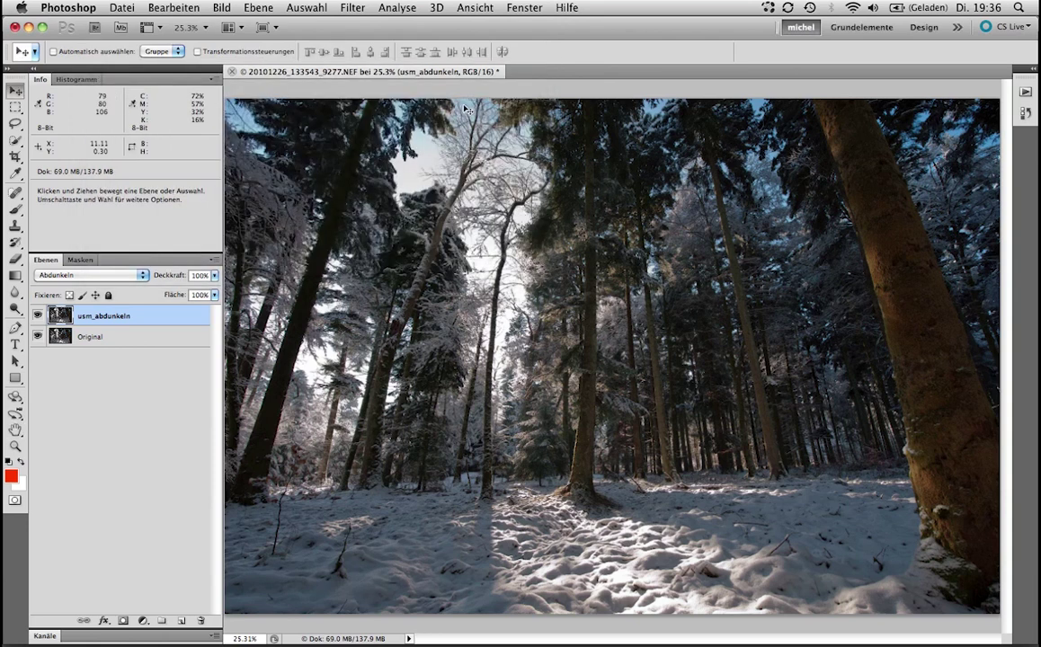
Duplicate the usm_abdunkeln layer as usm_aufhellen with the Aufhellen blend mode.
key(alt)
key(super+alt+j)
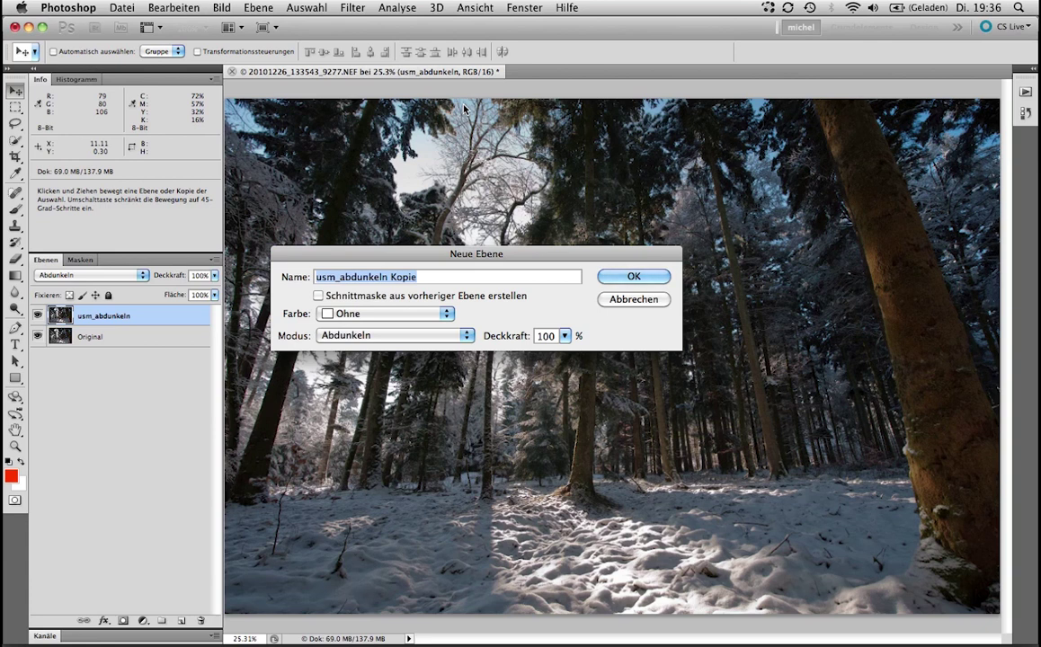
key(Right)
key(shift+Left)
key(shift+Left)
key(shift+Left)
key(shift+Left)
key(shift+Left)
key(shift+Left)
key(shift+Left)
key(shift+Left)
key(shift+Left)
key(shift+Left)
key(shift+Left)
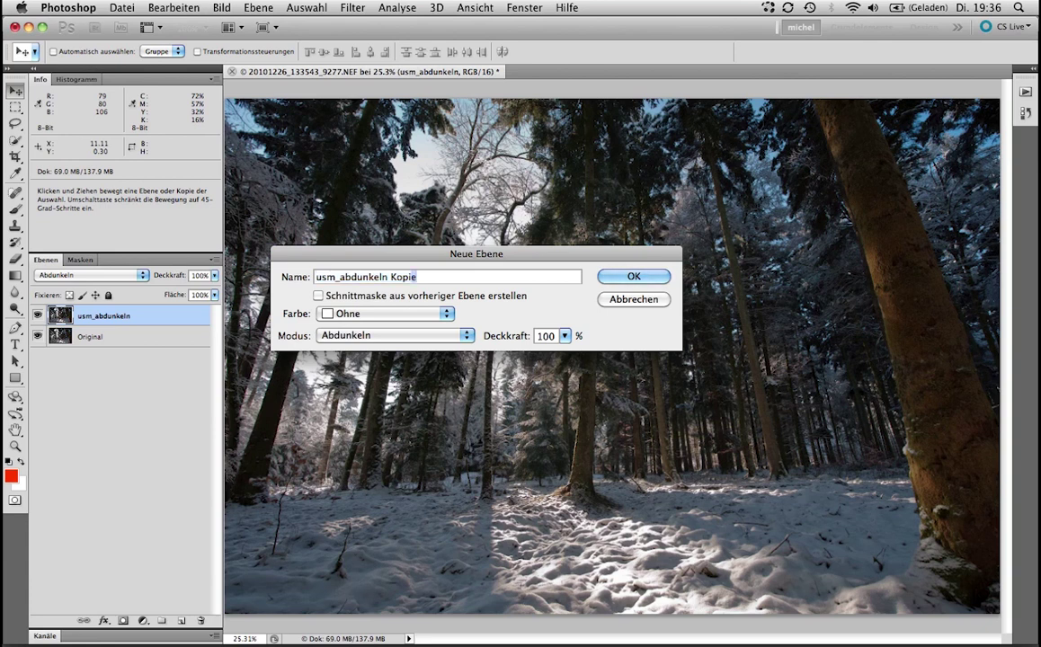
key(shift+Left)
key(shift+Left)
key(shift+Left)
key(shift+Left)
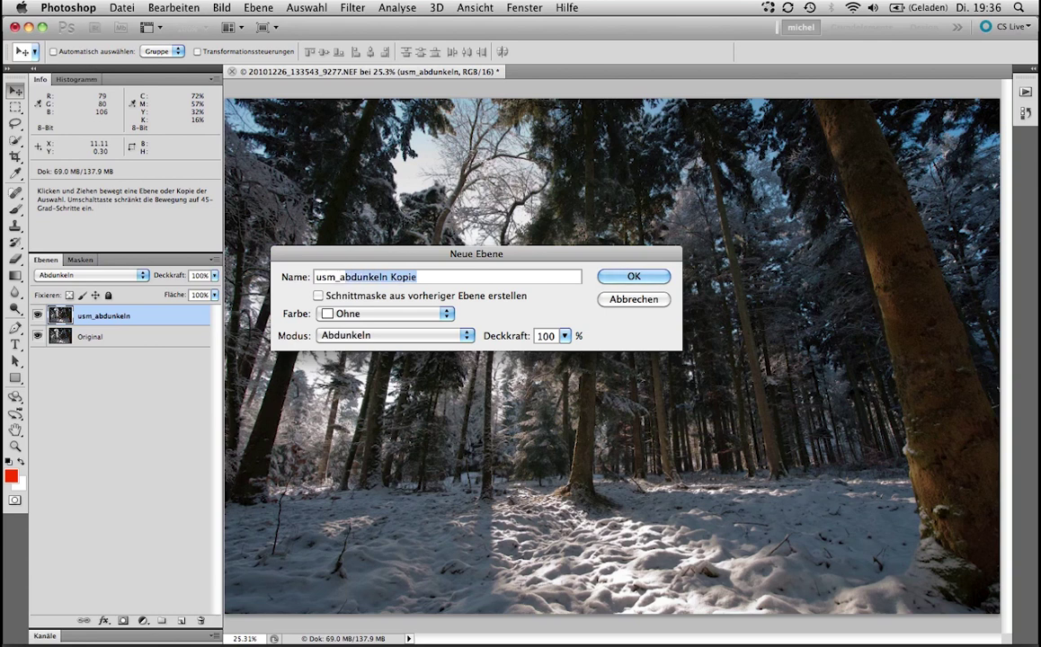
text(aufhellen)
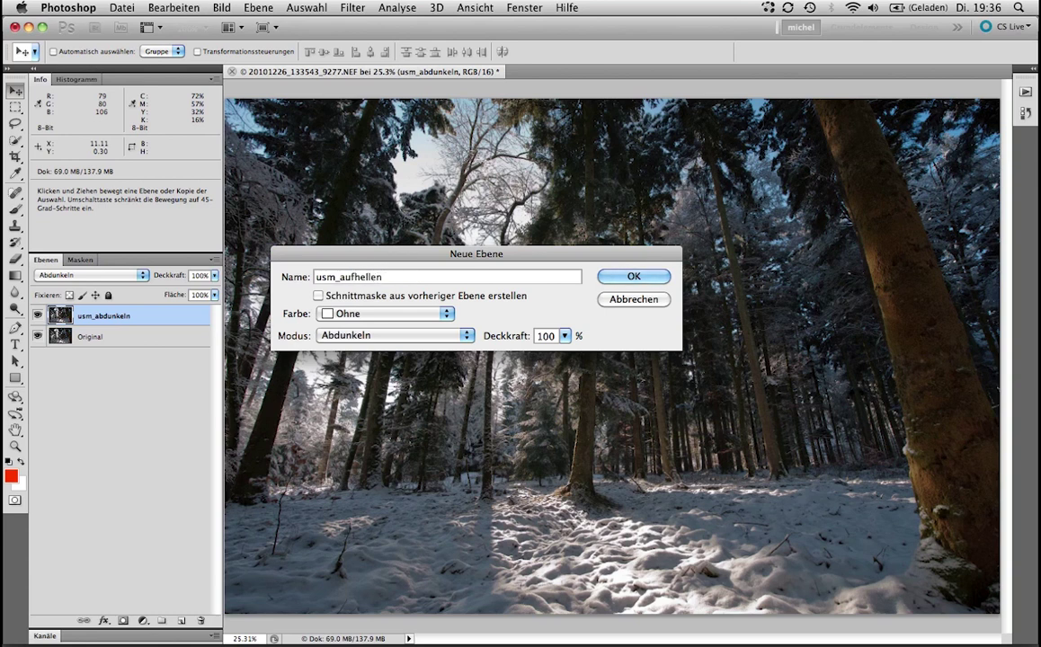
click(367, 335)
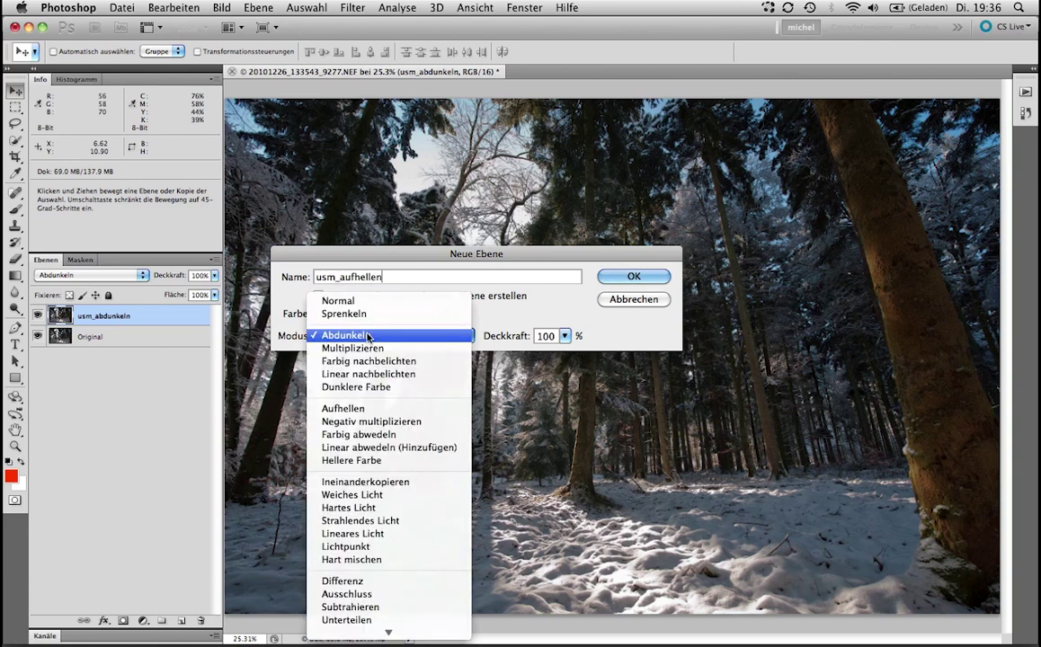
click(360, 408)
key(Return)
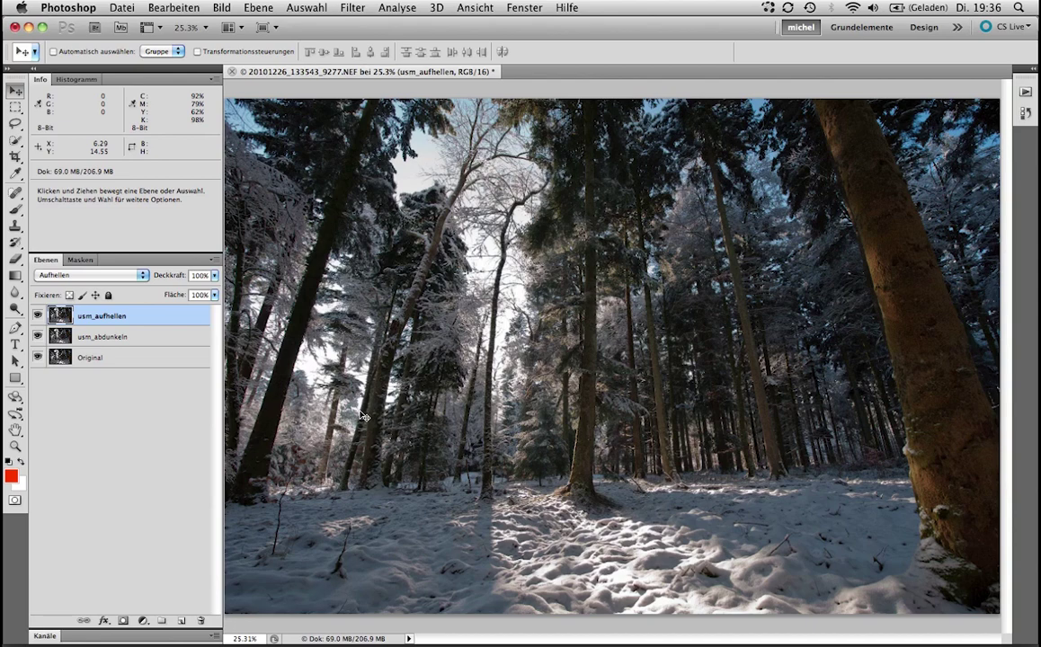
Hide both sharpening layers and toggle usm_abdunkeln on and off to examine its effect on the trees at 100%.
key(super+alt+0)
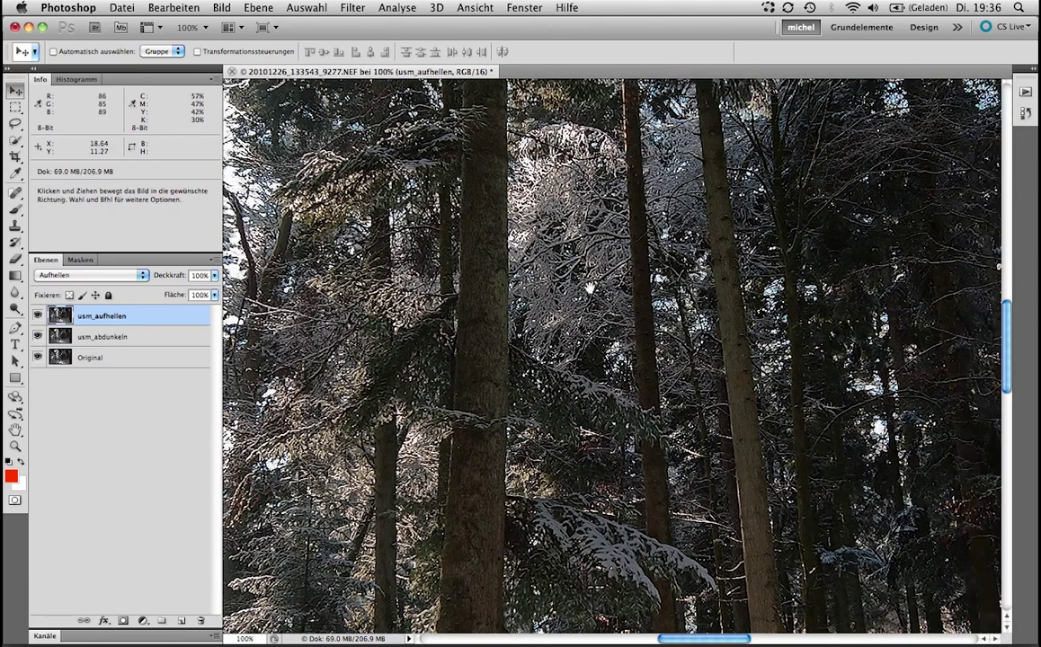
drag(629, 359, 535, 360)
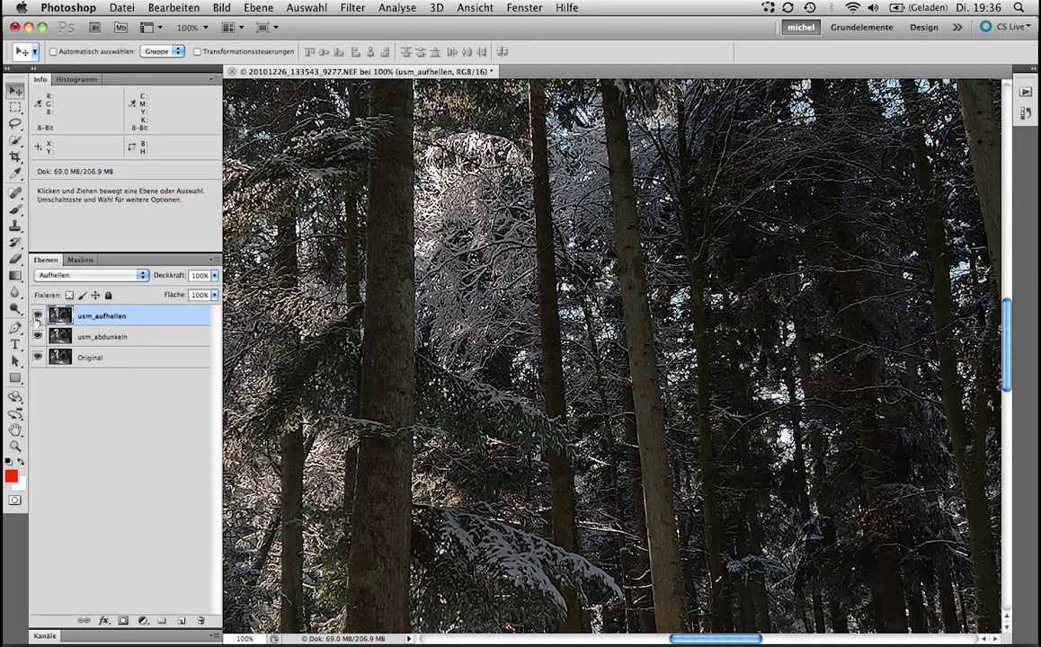
drag(36, 315, 38, 341)
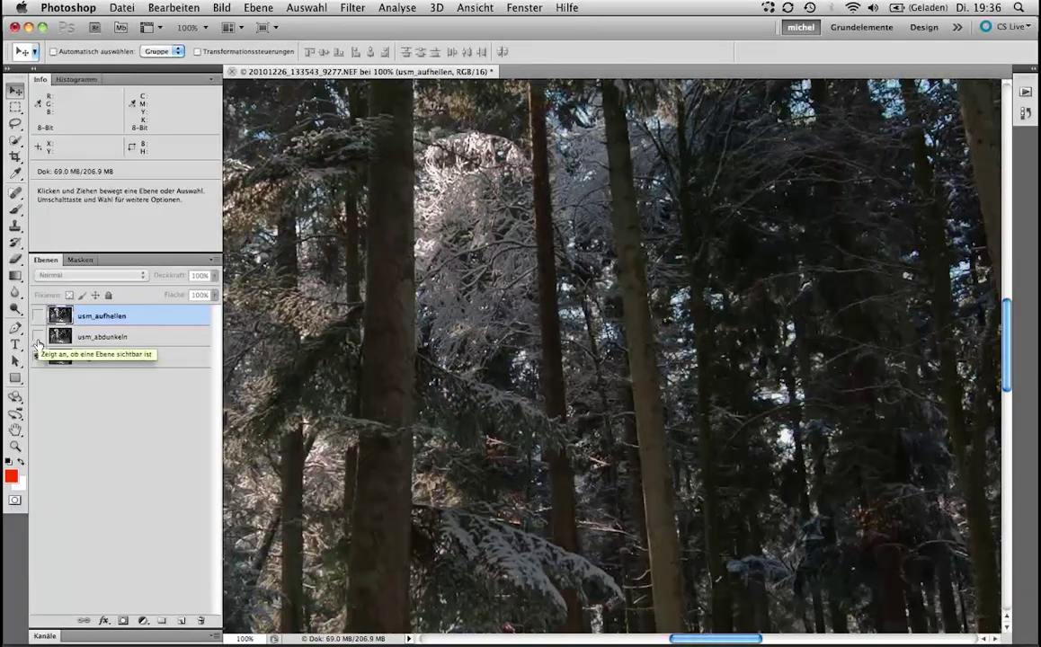
click(38, 337)
click(38, 338)
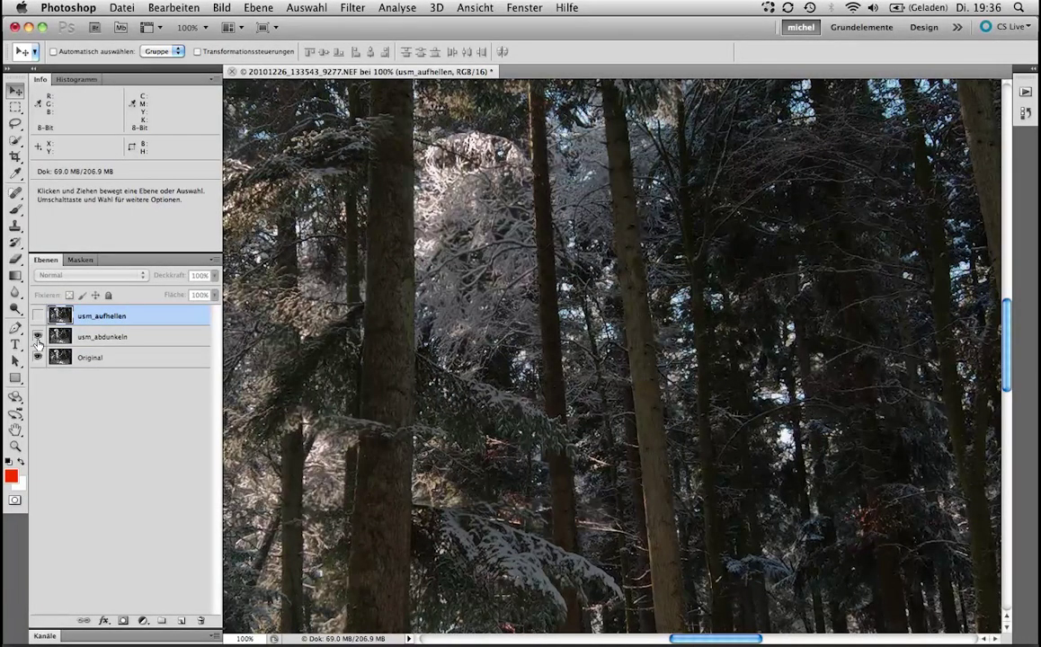
click(38, 338)
click(38, 338)
click(38, 338)
click(38, 339)
click(38, 339)
click(38, 339)
click(37, 339)
click(38, 337)
click(38, 338)
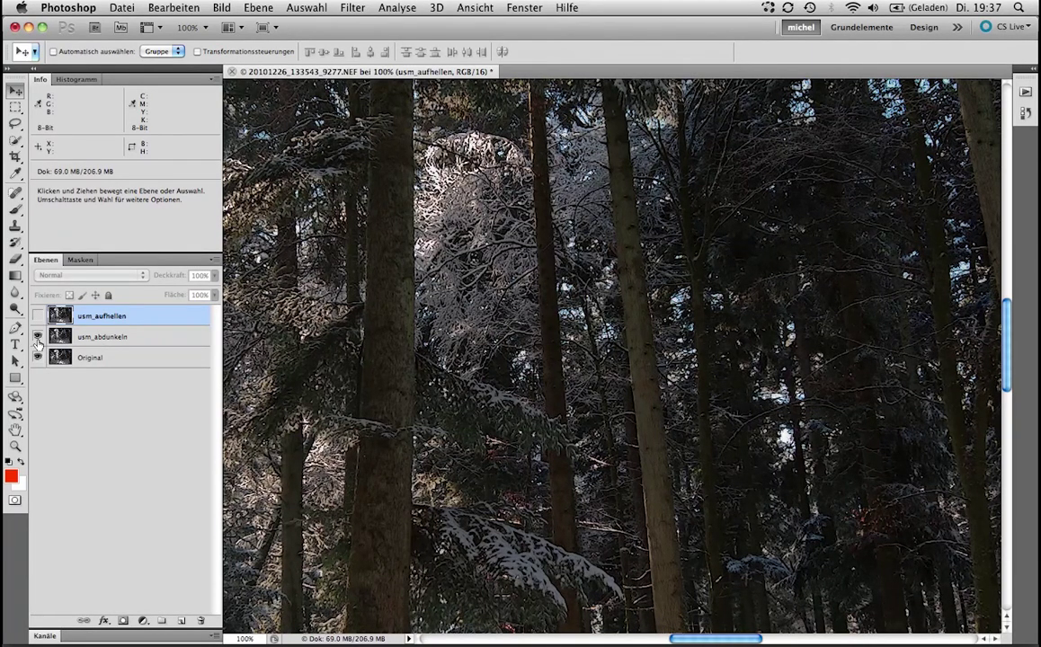
click(38, 338)
click(38, 338)
click(37, 336)
Toggle usm_aufhellen on and off to examine its effect, leaving both sharpening layers visible.
click(37, 316)
click(36, 315)
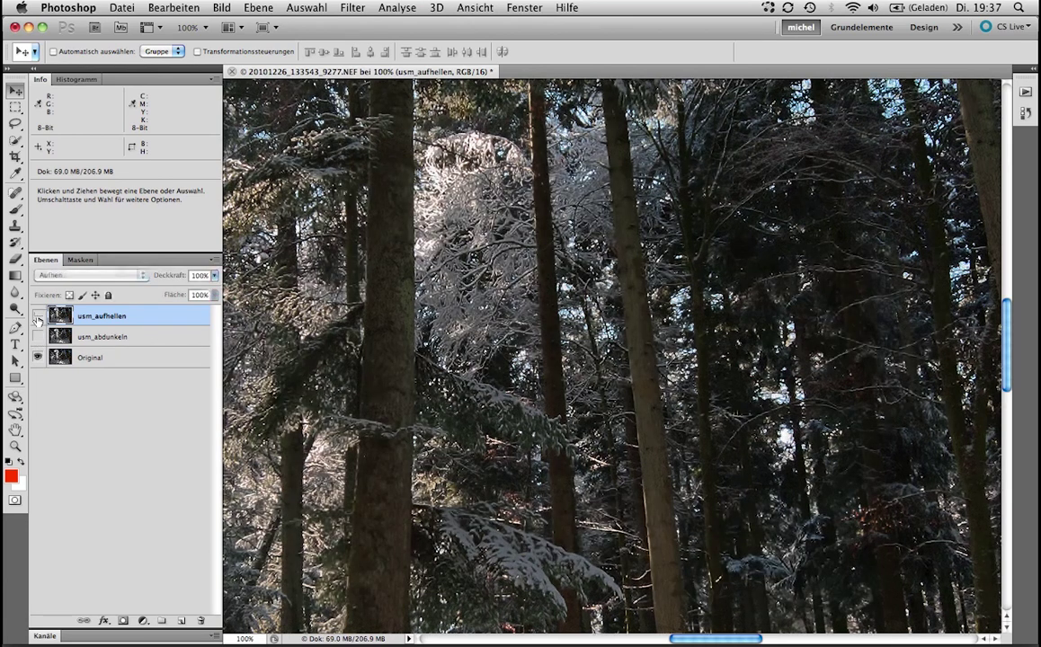
click(37, 315)
click(37, 316)
click(37, 316)
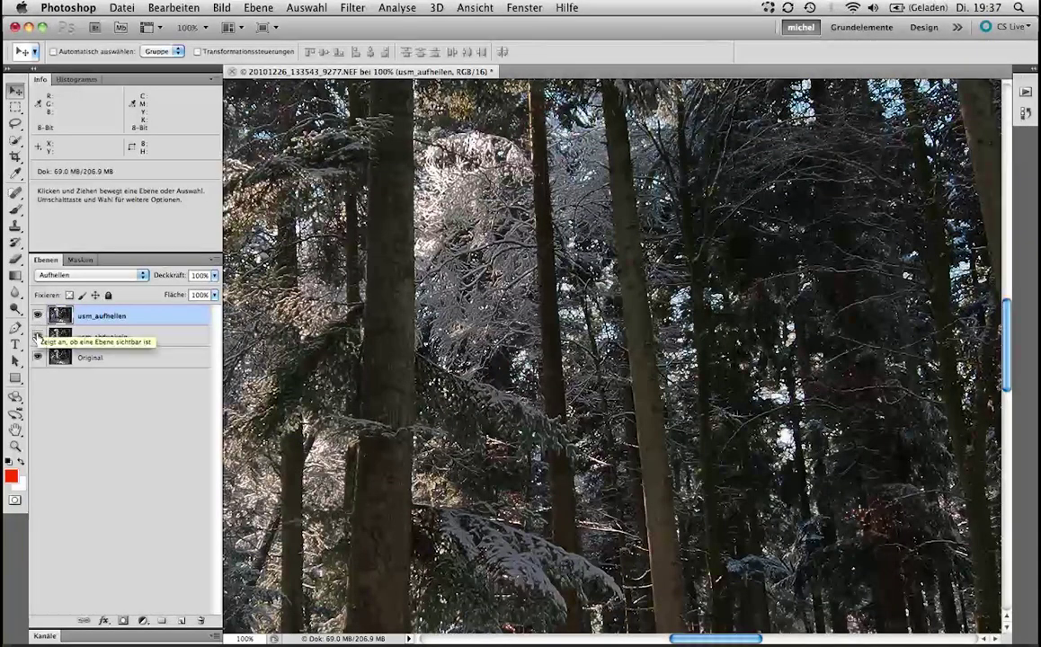
click(37, 337)
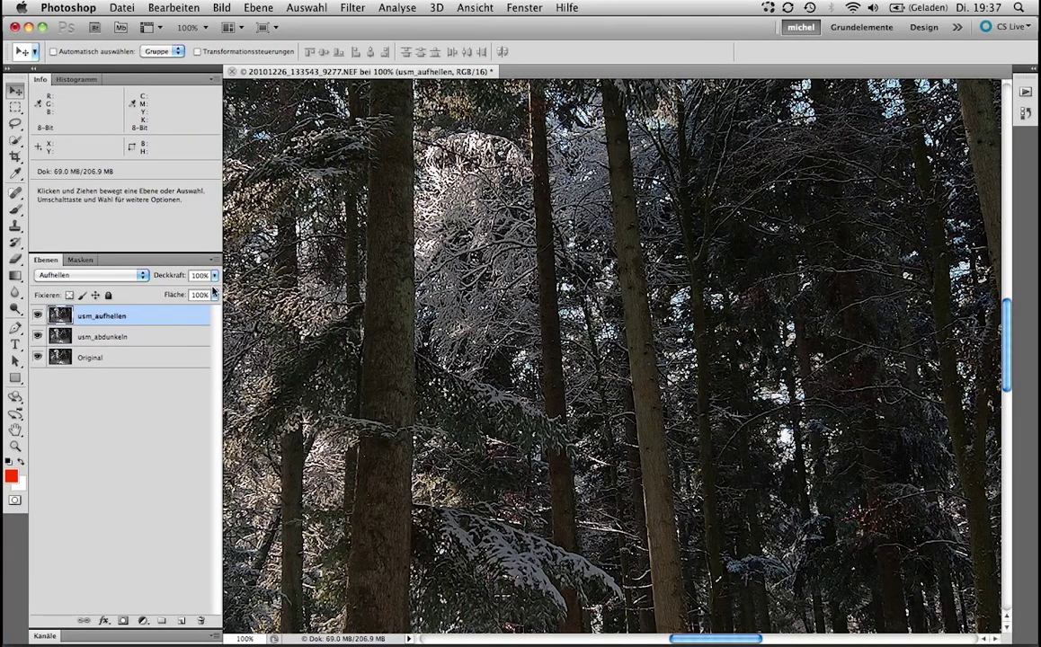
Set the opacity of the usm_abdunkeln layer to 75%.
click(165, 341)
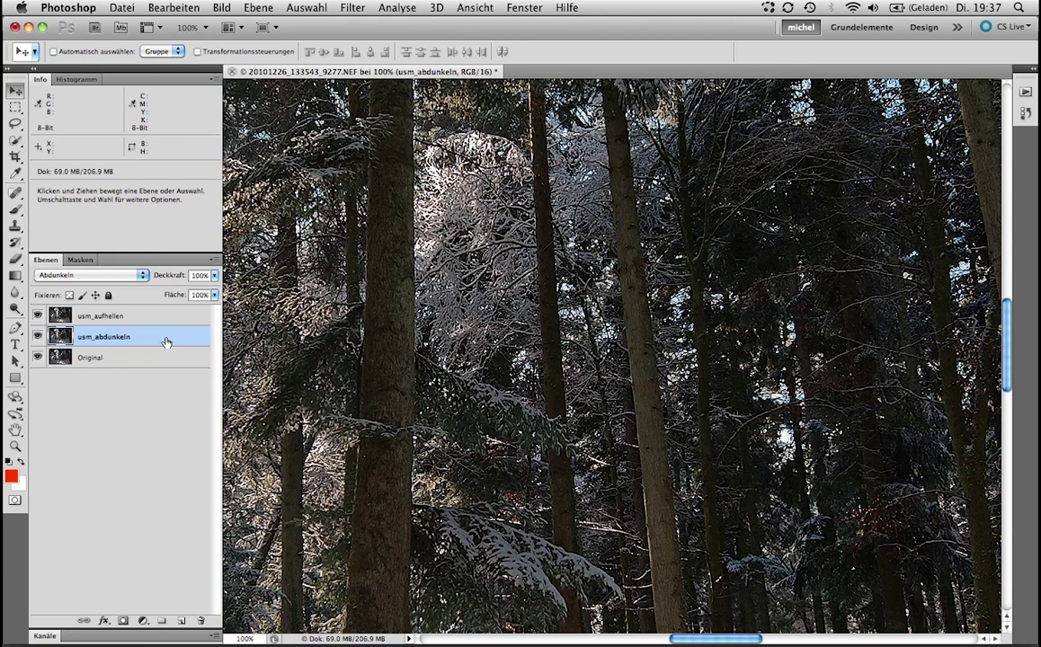
key(7)
key(5)
Set the opacity of usm_aufhellen to 90% and that of usm_abdunkeln to 100%.
click(162, 316)
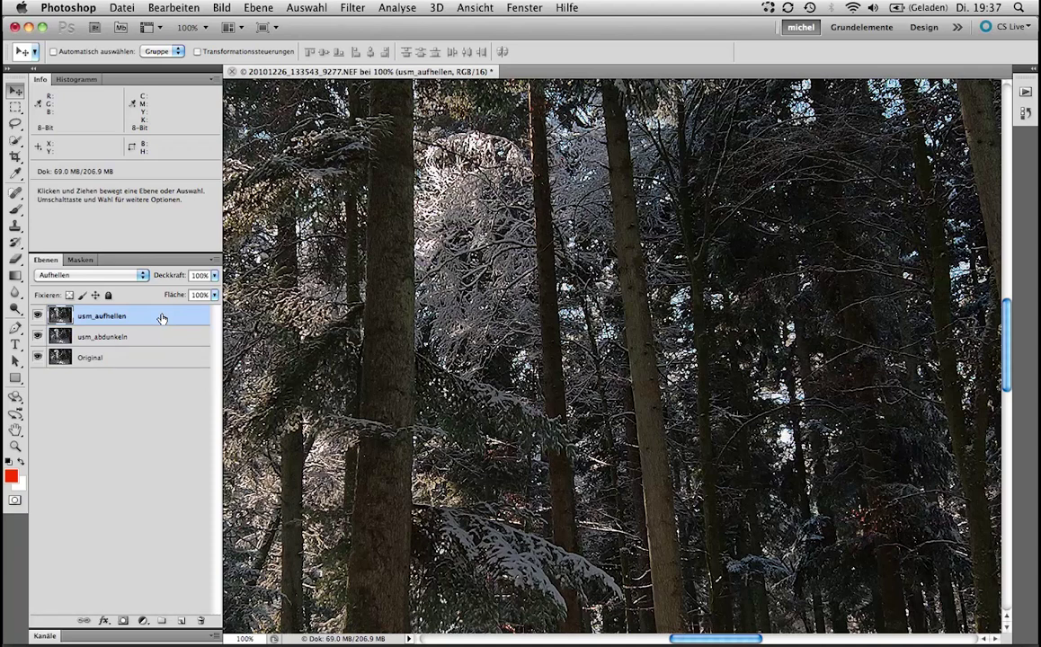
key(8)
key(5)
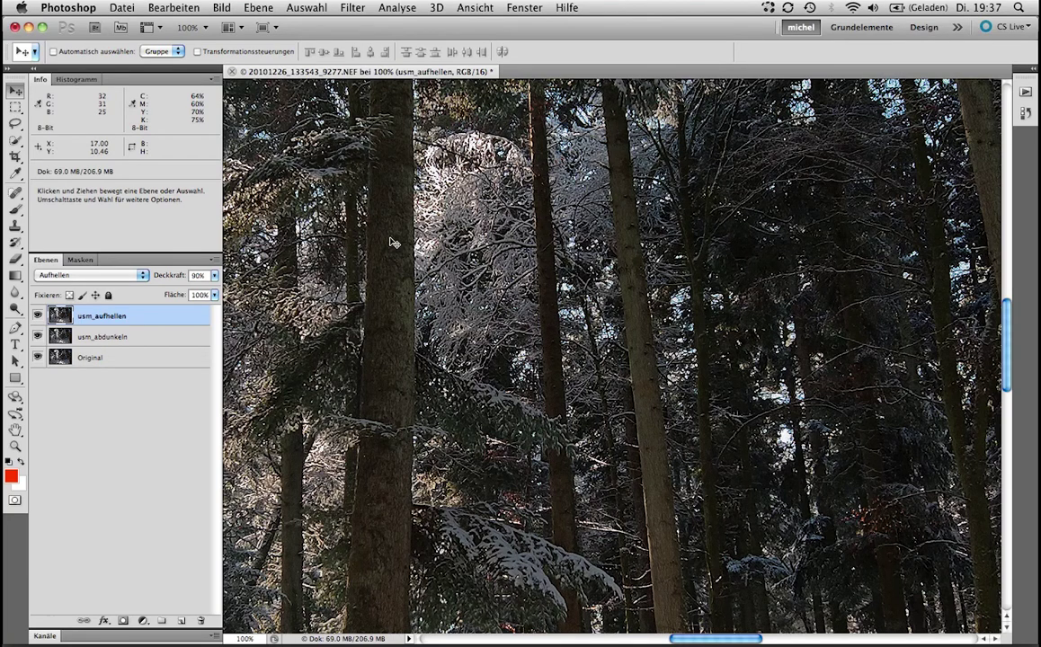
click(198, 337)
key(0)
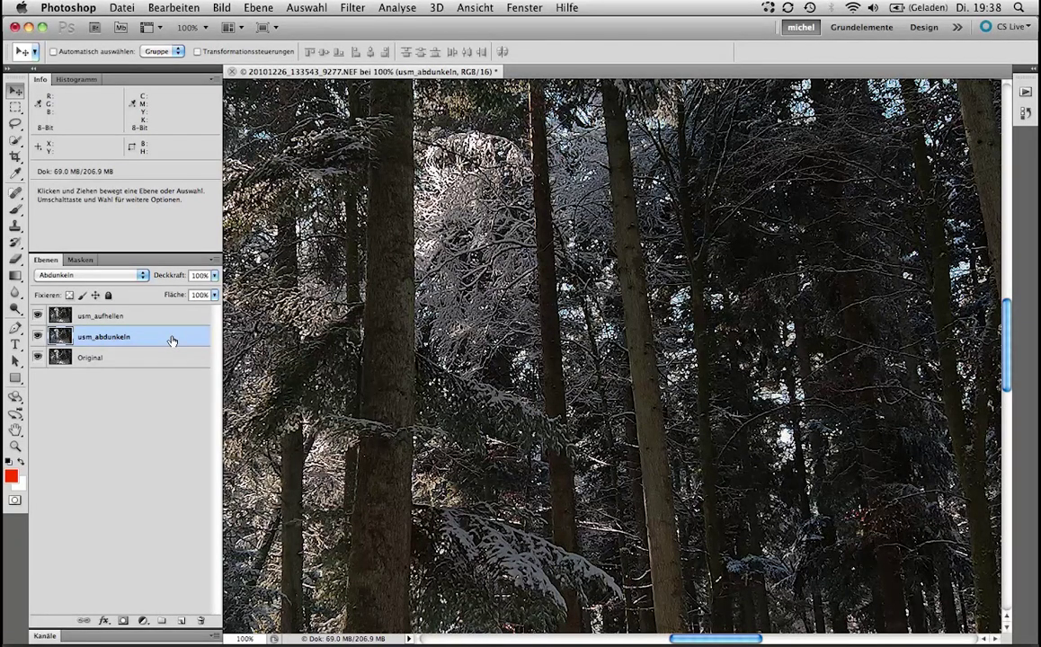
In the blending options of usm_abdunkeln, split the shadow slider of Diese Ebene to 14 / 30.
double_click(172, 340)
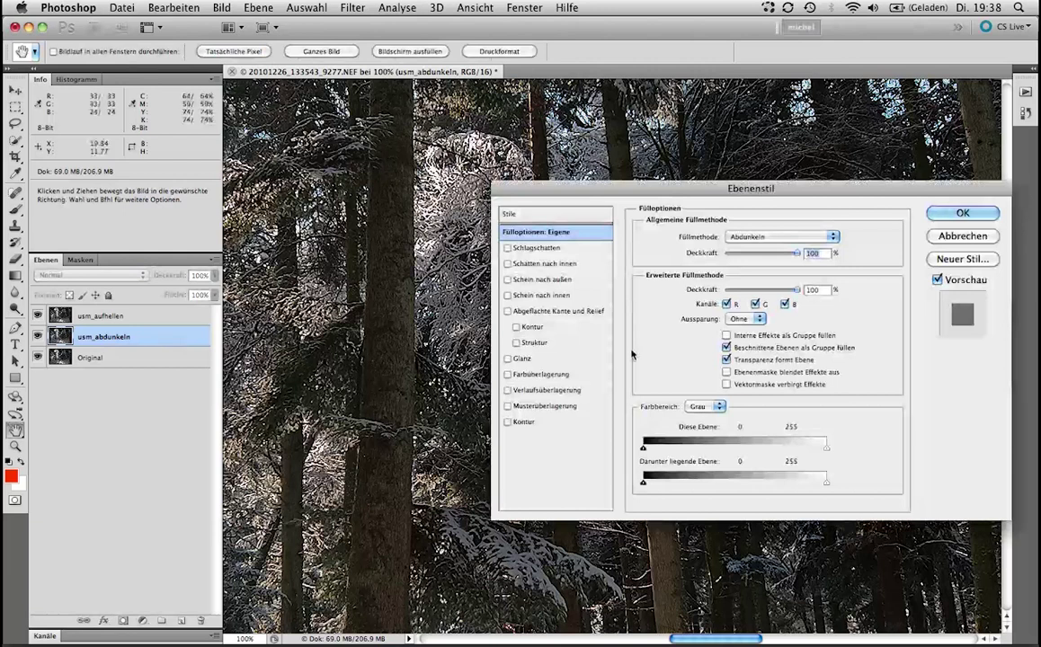
key(alt)
mouse_move(647, 442)
mouse_down()
mouse_move(665, 451)
mouse_move(653, 448)
mouse_up()
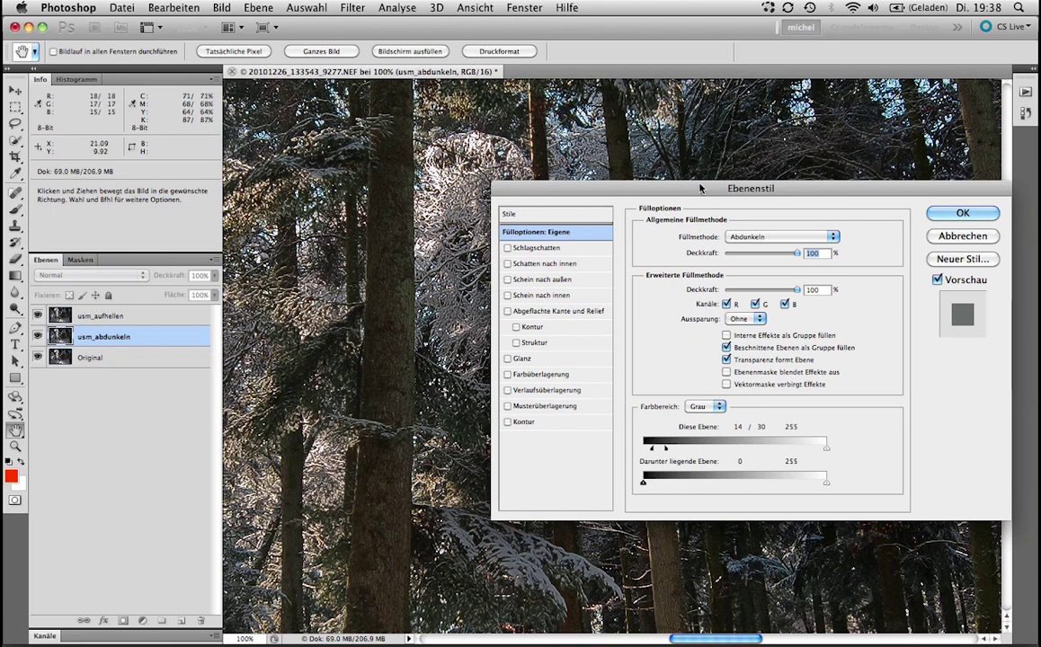
drag(699, 188, 431, 160)
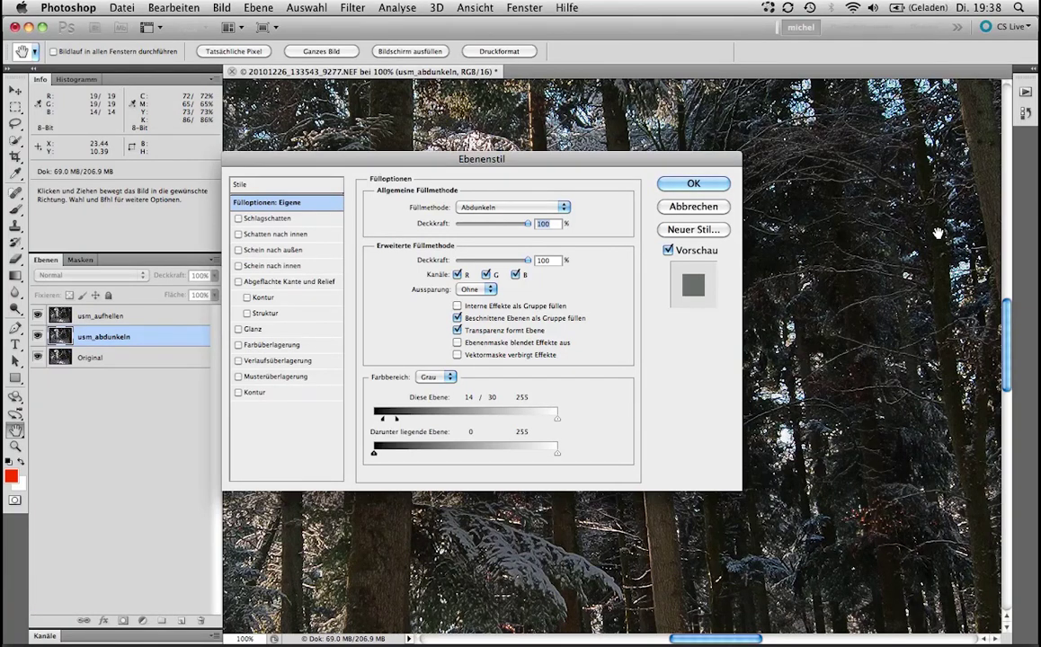
click(689, 183)
In the blending options of usm_aufhellen, split the highlight slider of Diese Ebene to 225 / 244.
double_click(142, 323)
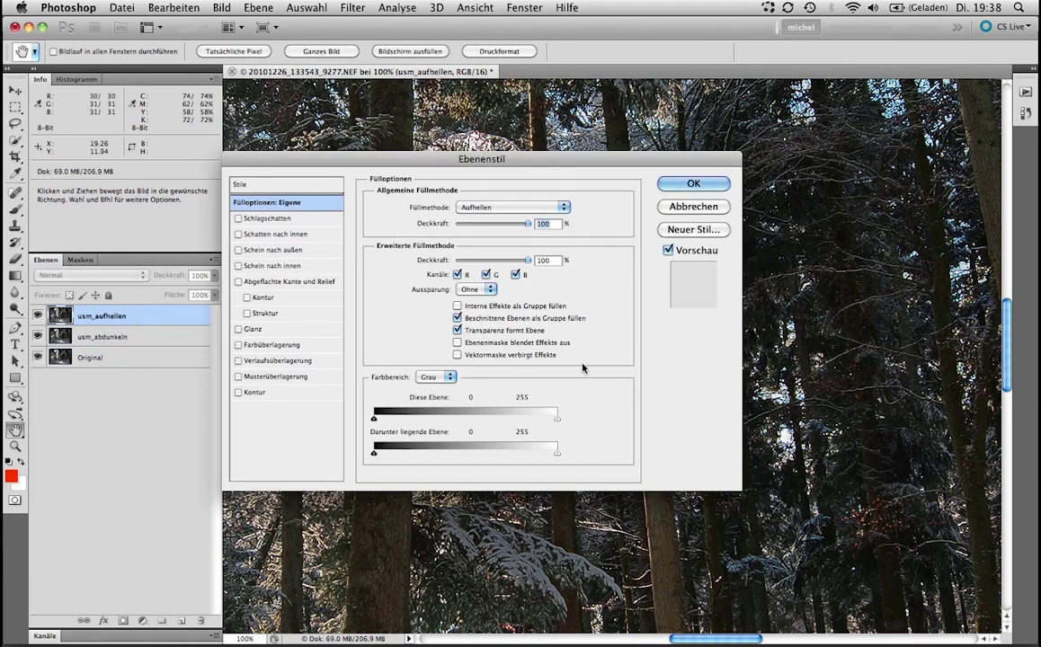
key(alt)
drag(557, 418, 534, 418)
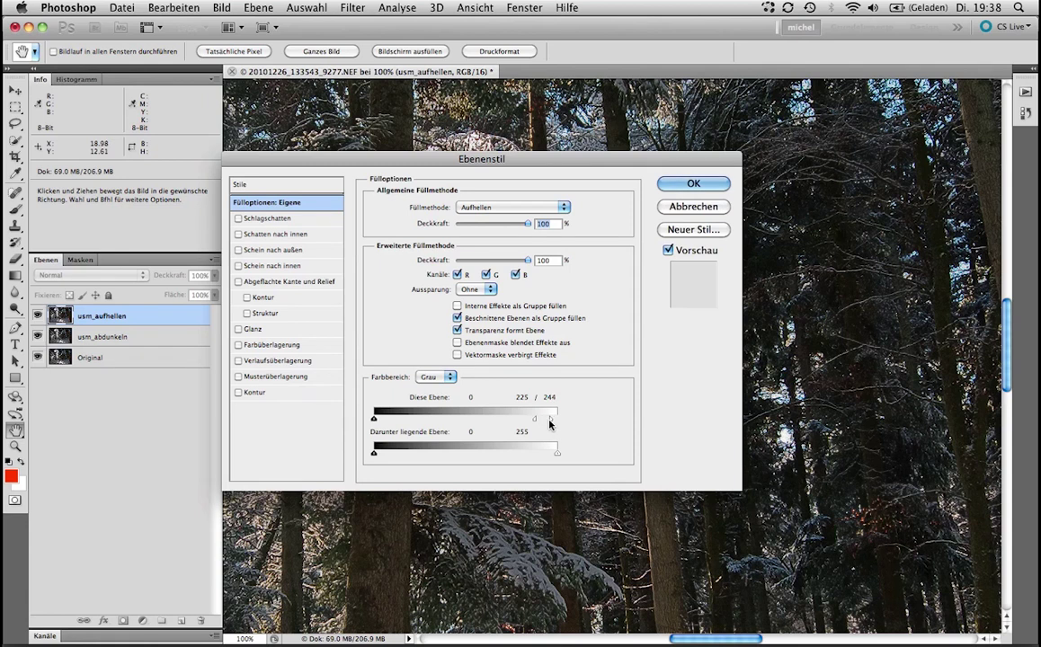
key(Return)
key(v)
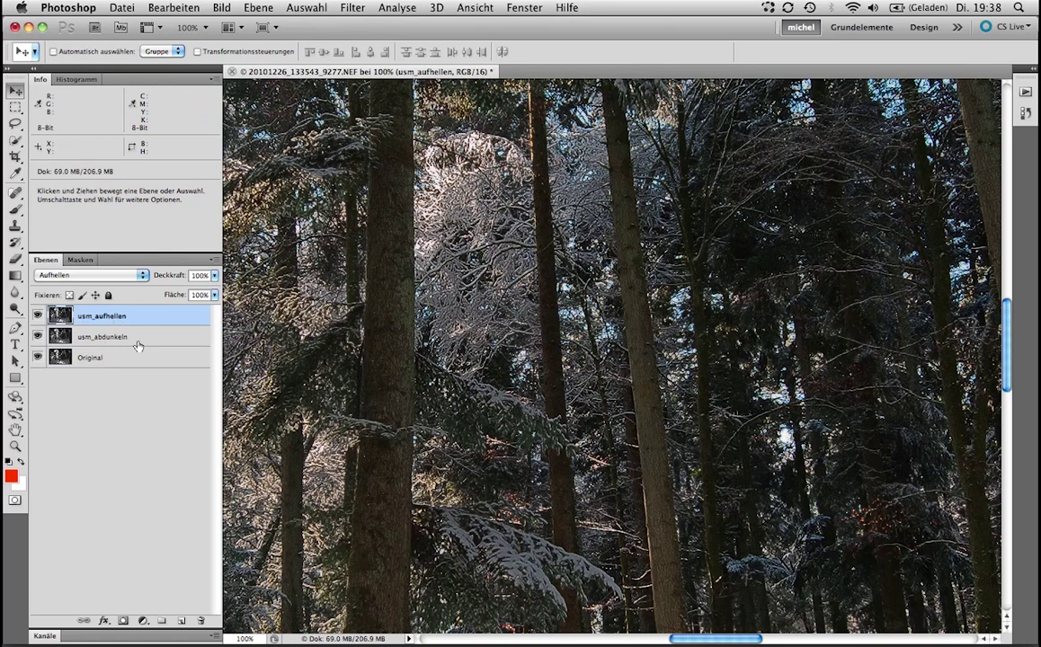
double_click(153, 313)
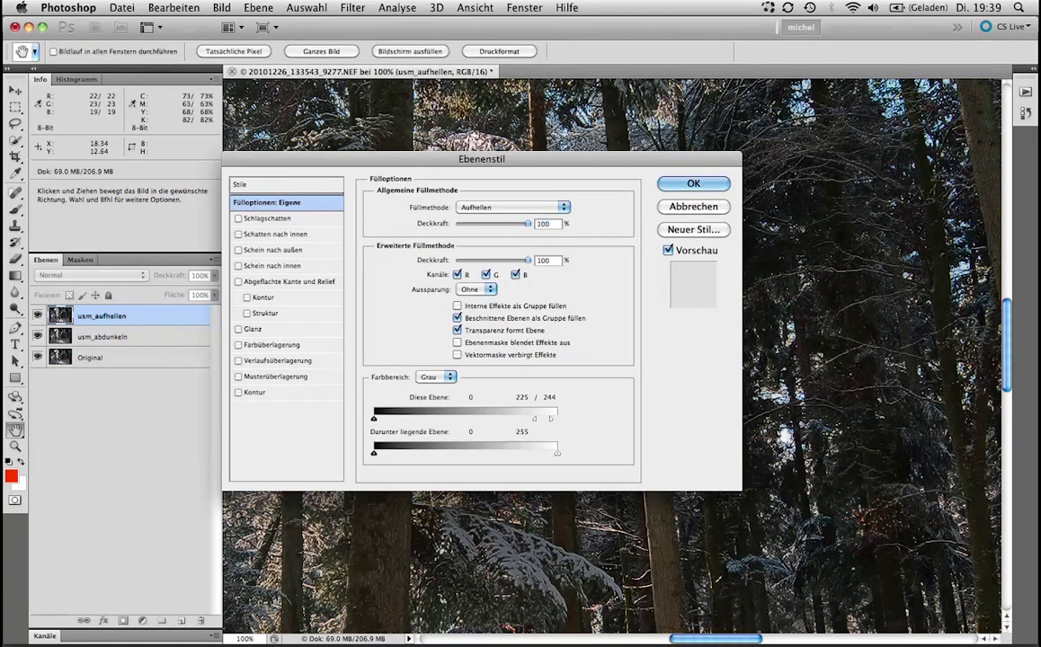
key(Return)
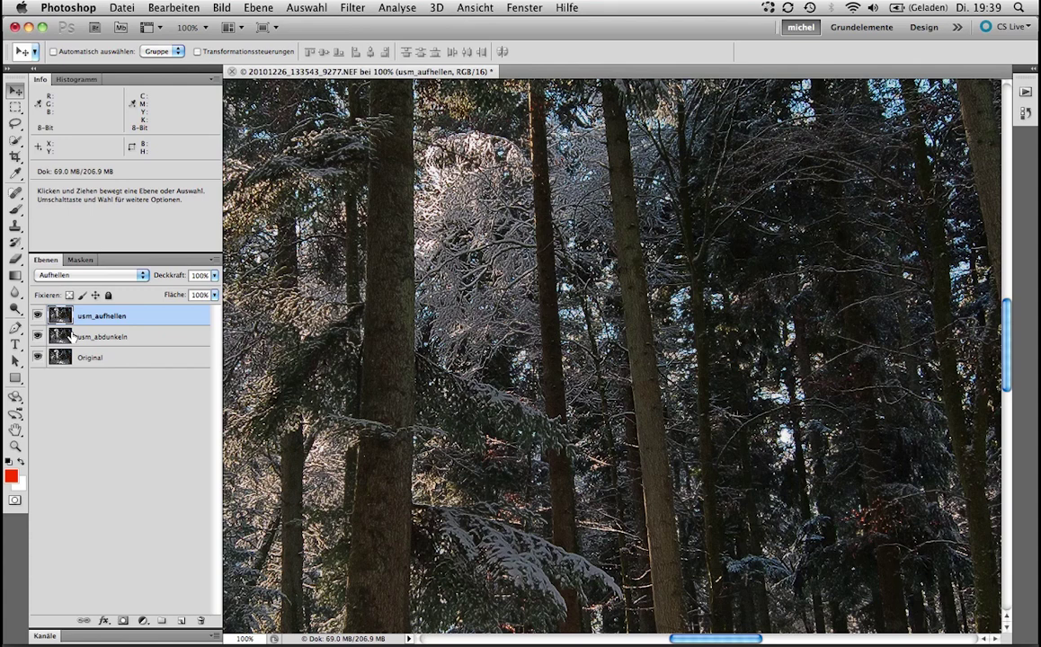
Group the usm_aufhellen and usm_abdunkeln layers and rename the group usm_eigener_filter.
shift+click(144, 342)
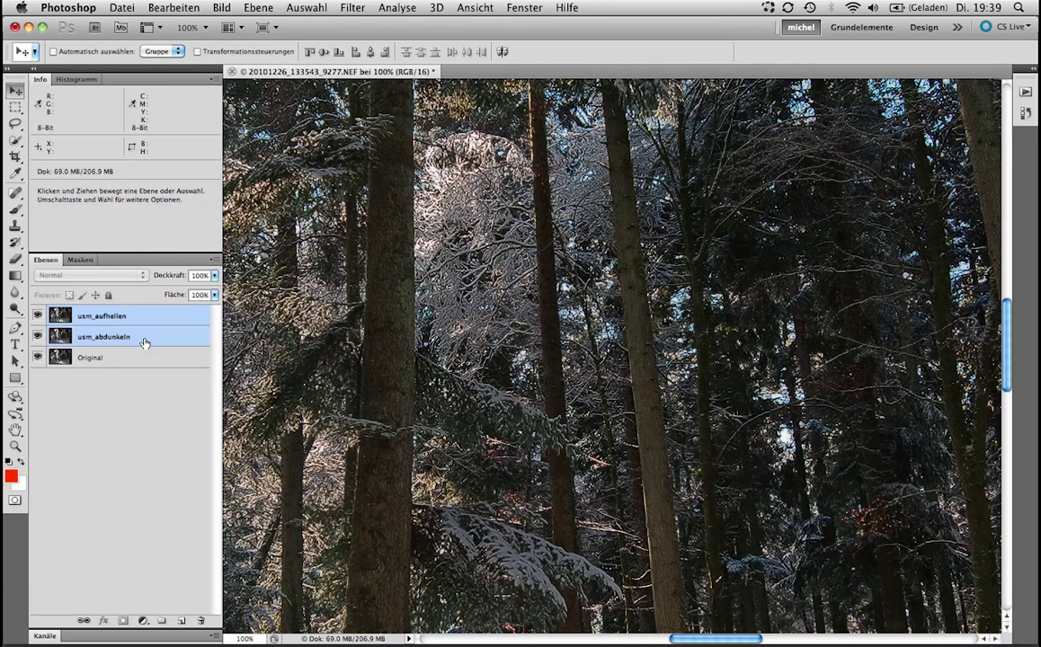
key(super+g)
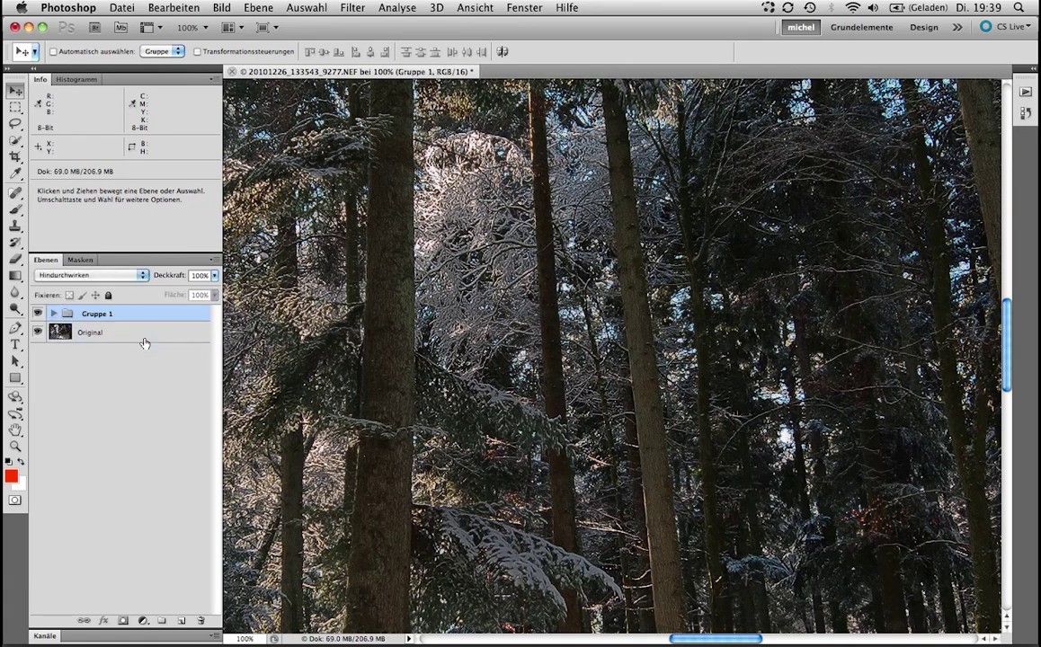
double_click(101, 316)
text(usm_eigener_filter)
key(Return)
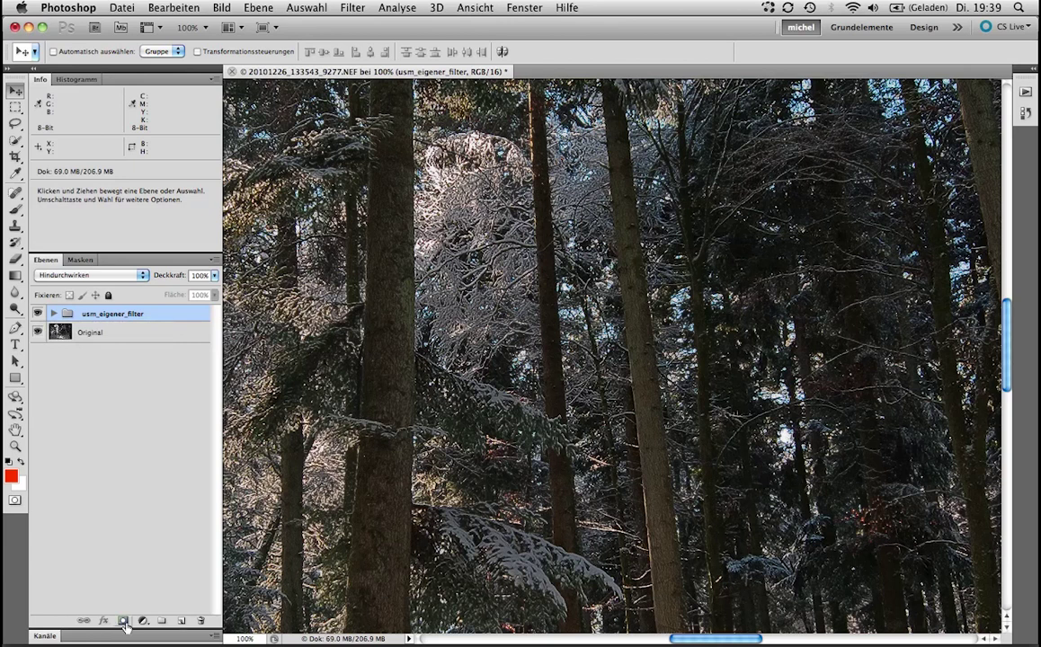
Add a mask to the usm_eigener_filter group and fill it through Bildberechnungen with the Original layer's RGB channel, Normal mode, 100% opacity.
click(123, 621)
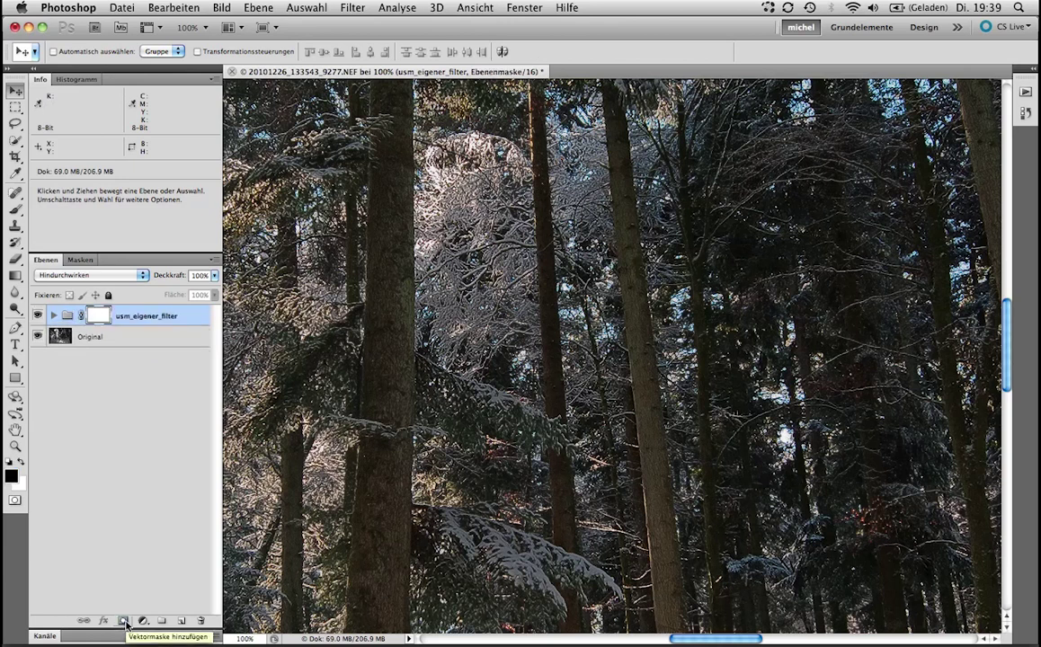
click(216, 7)
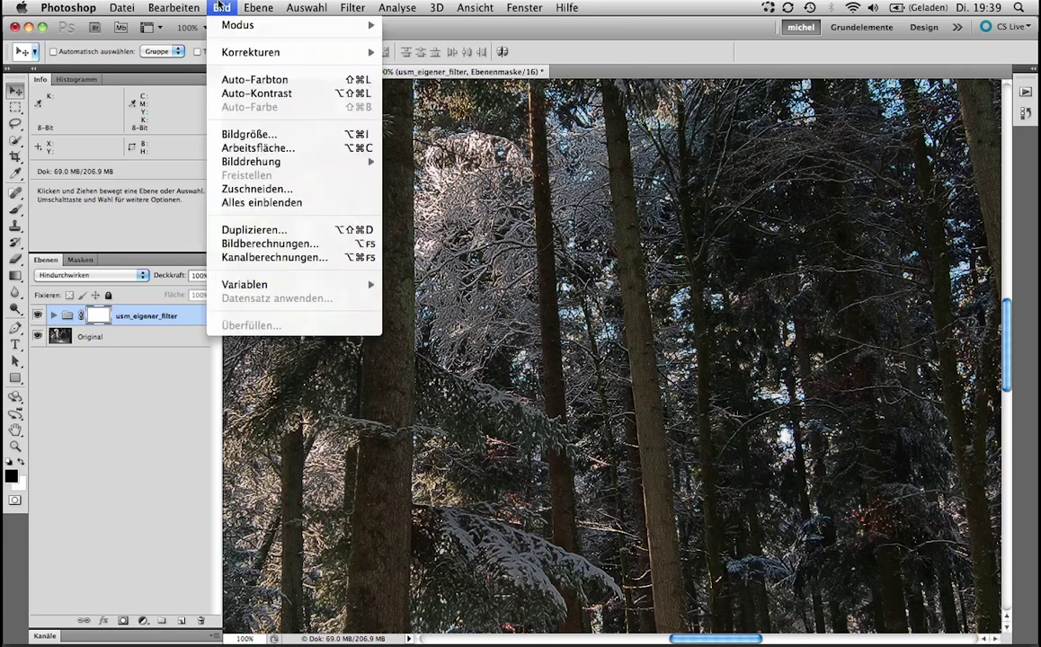
click(270, 244)
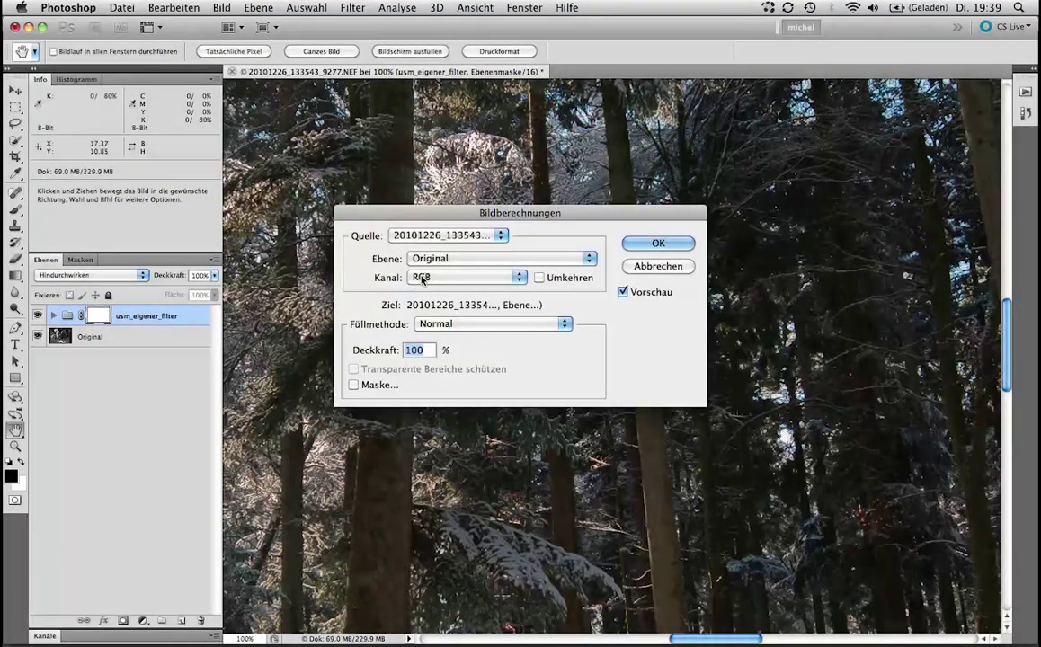
click(420, 262)
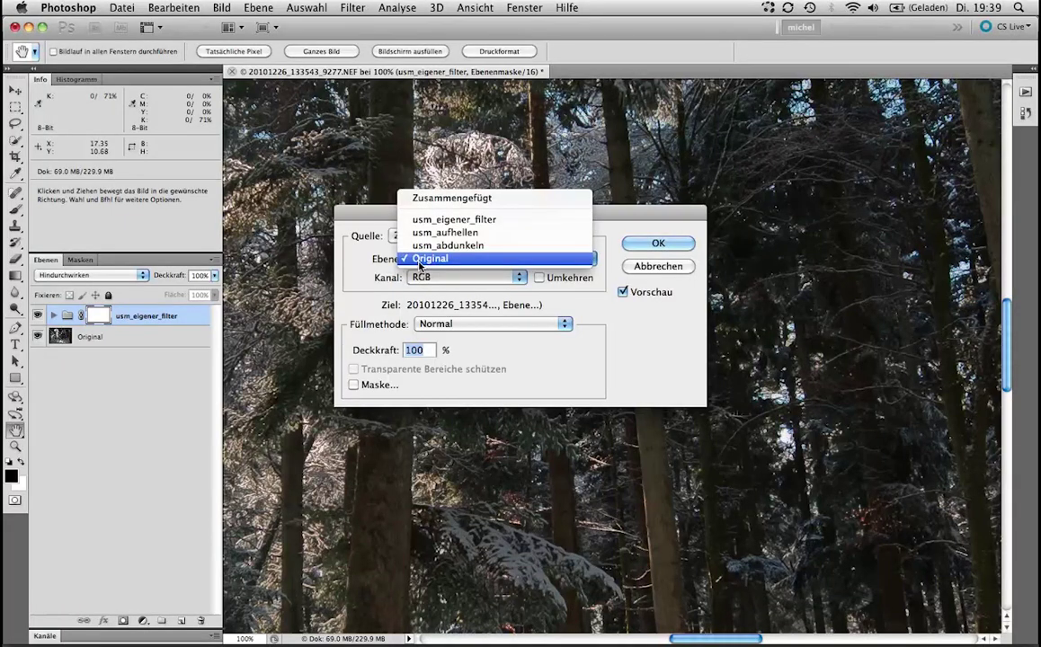
click(419, 260)
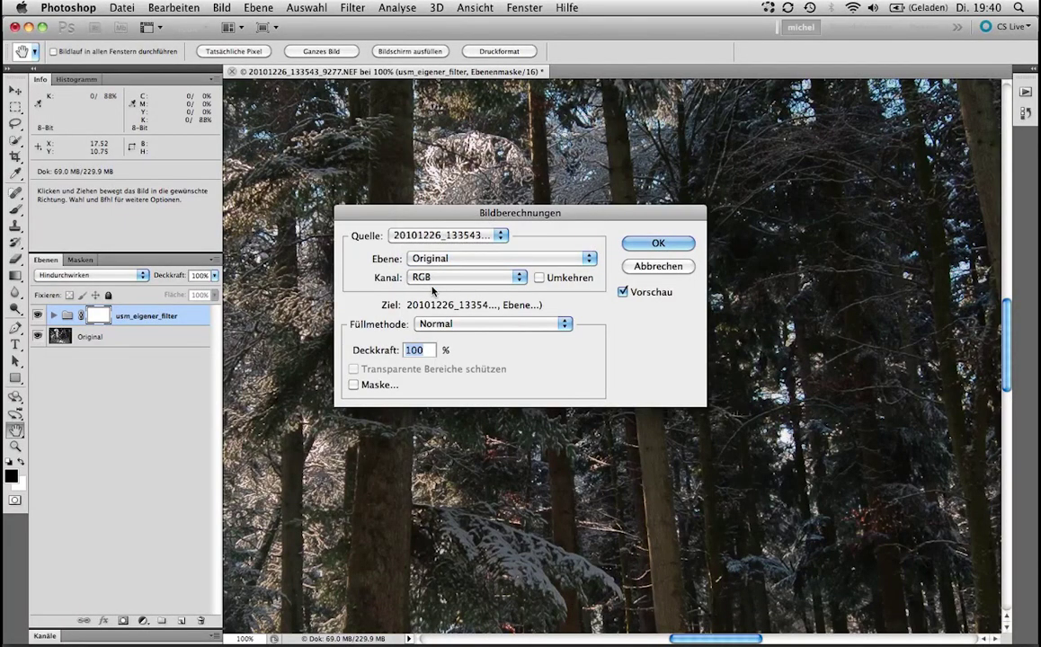
click(426, 326)
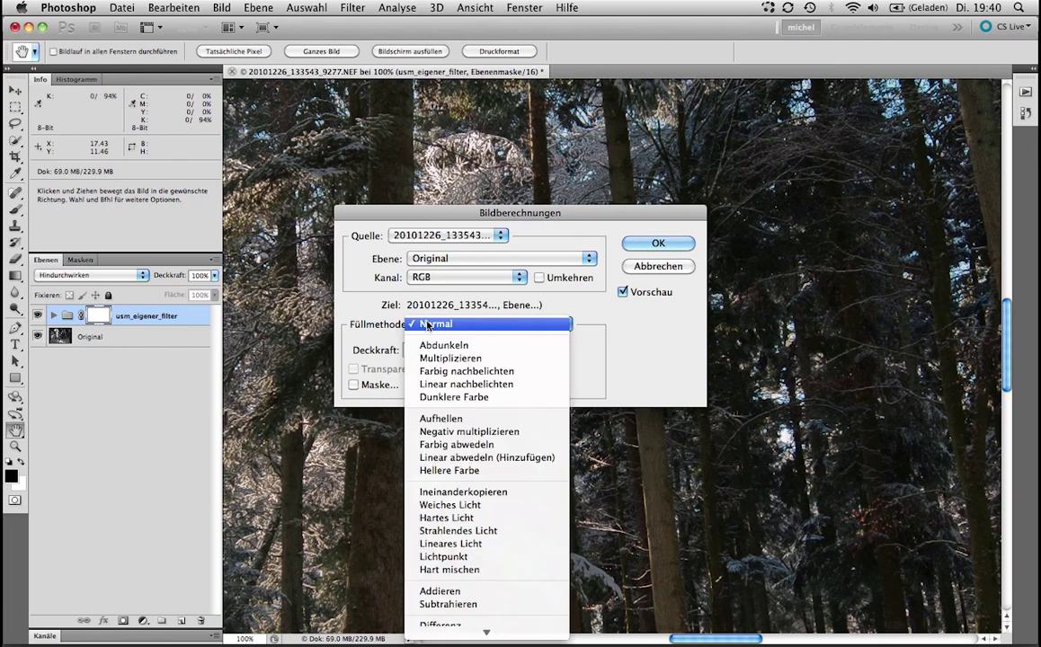
click(427, 325)
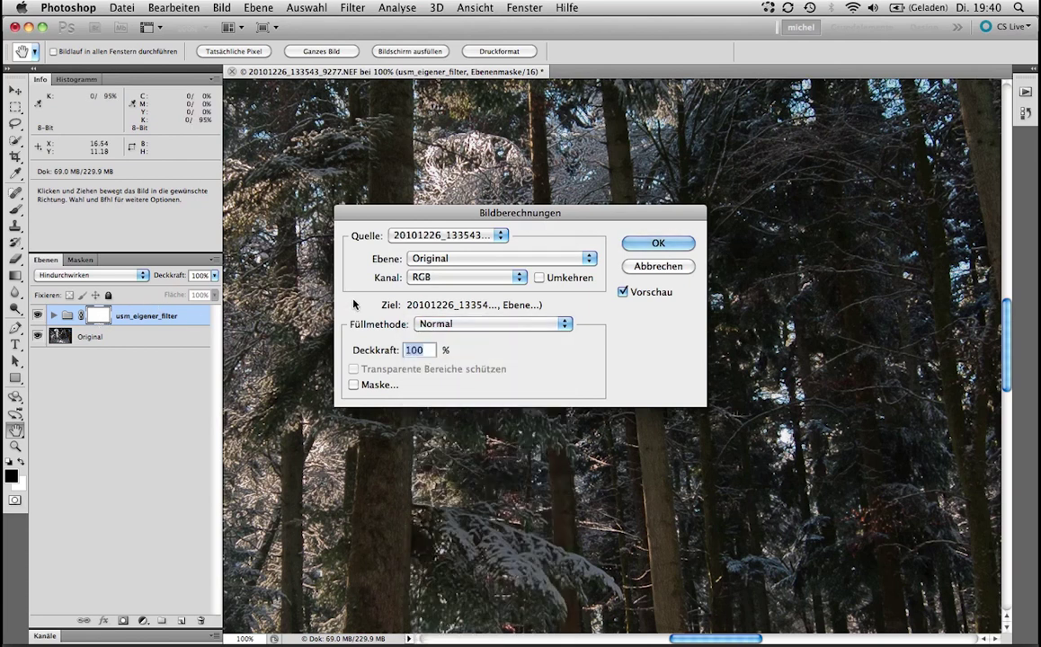
click(657, 243)
key(v)
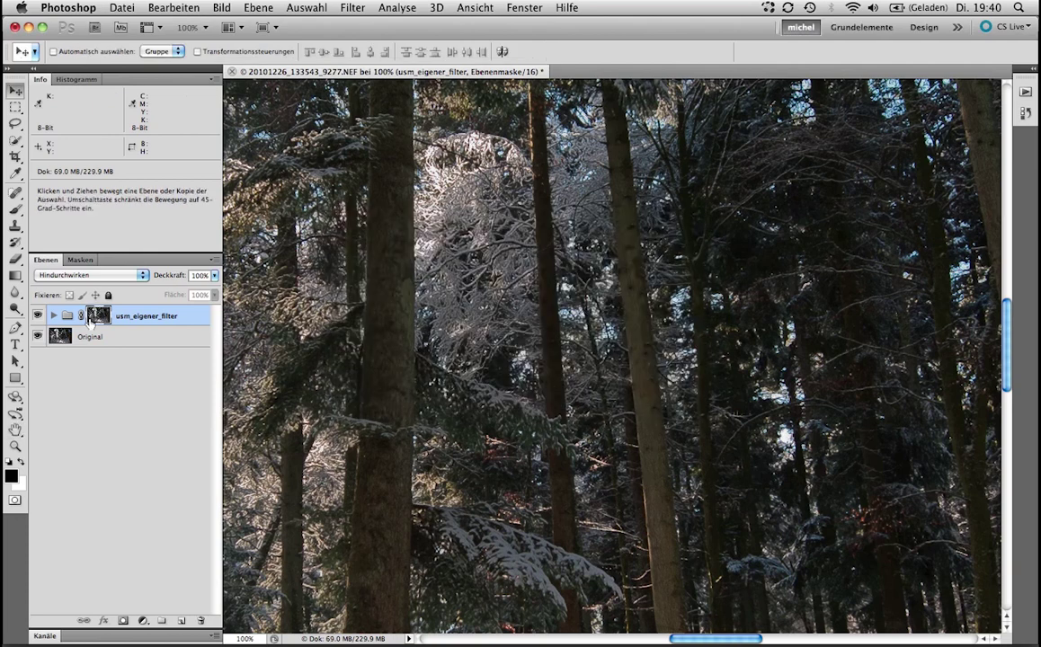
Display the group's mask on its own, apply the Konturen finden filter to it and invert the result.
alt+click(93, 317)
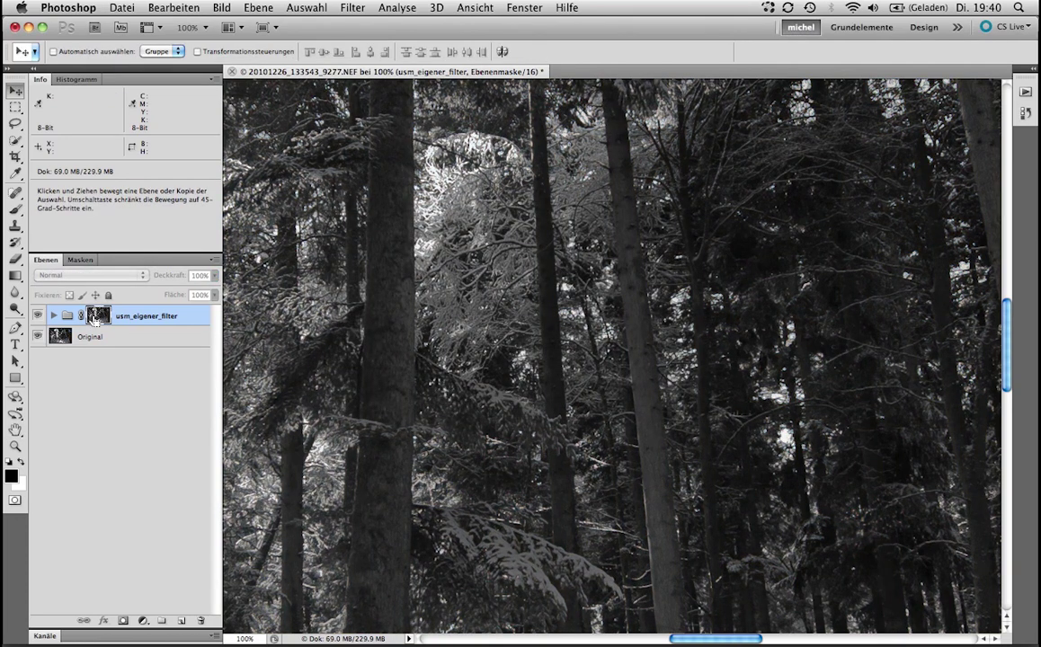
key(super+0)
click(348, 8)
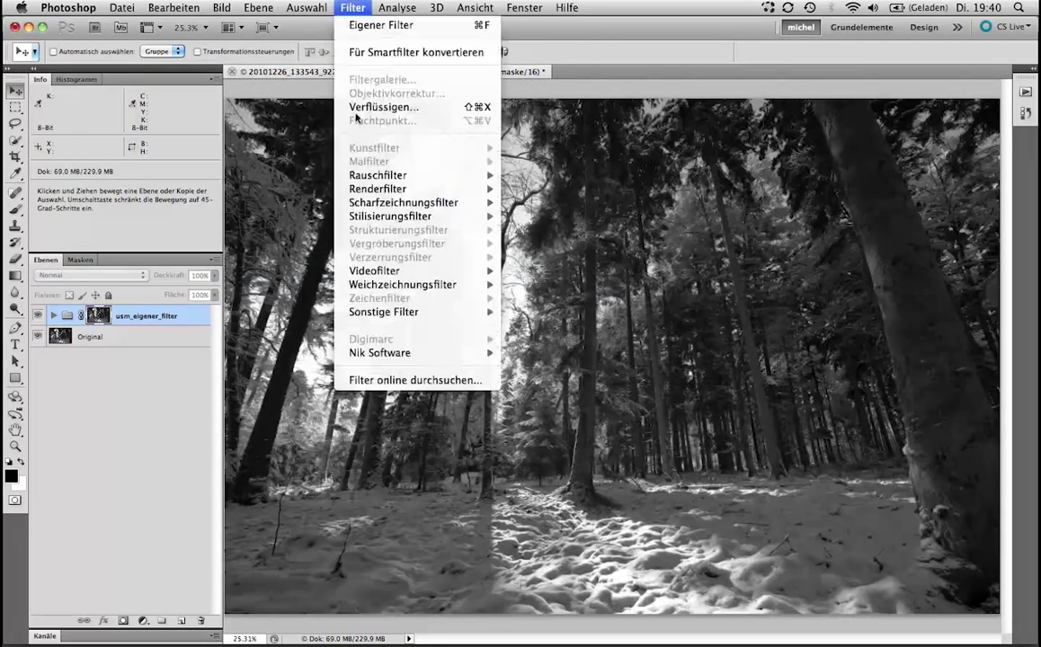
mouse_move(382, 216)
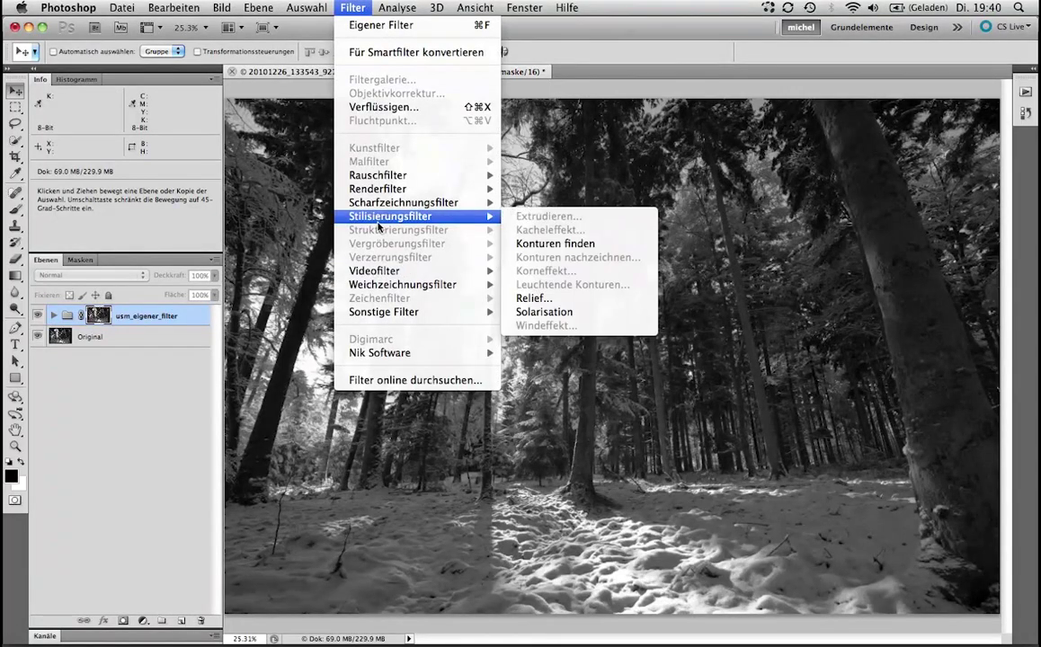
click(555, 243)
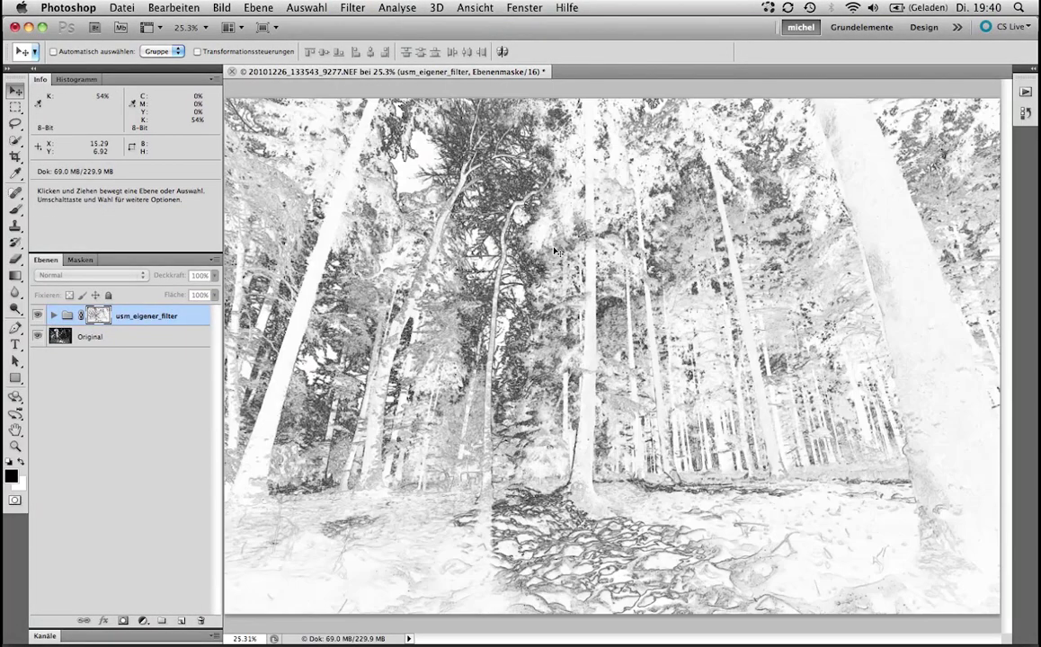
key(super+i)
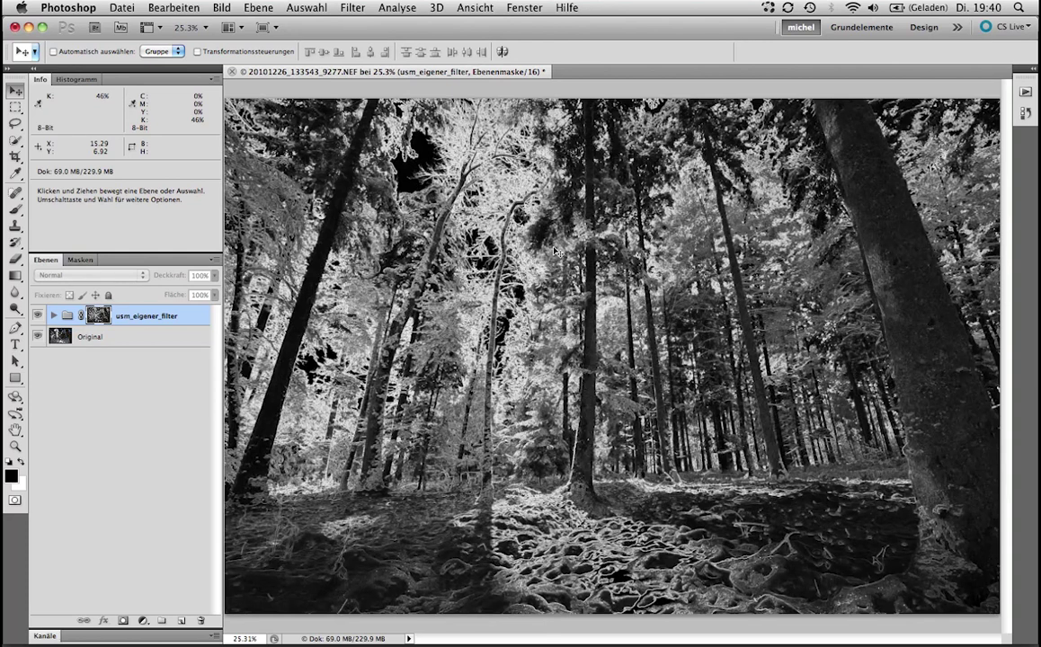
Set the group mask's Weiche Kante to 1 px and Dichte to 75%, and return to the normal image view.
click(80, 260)
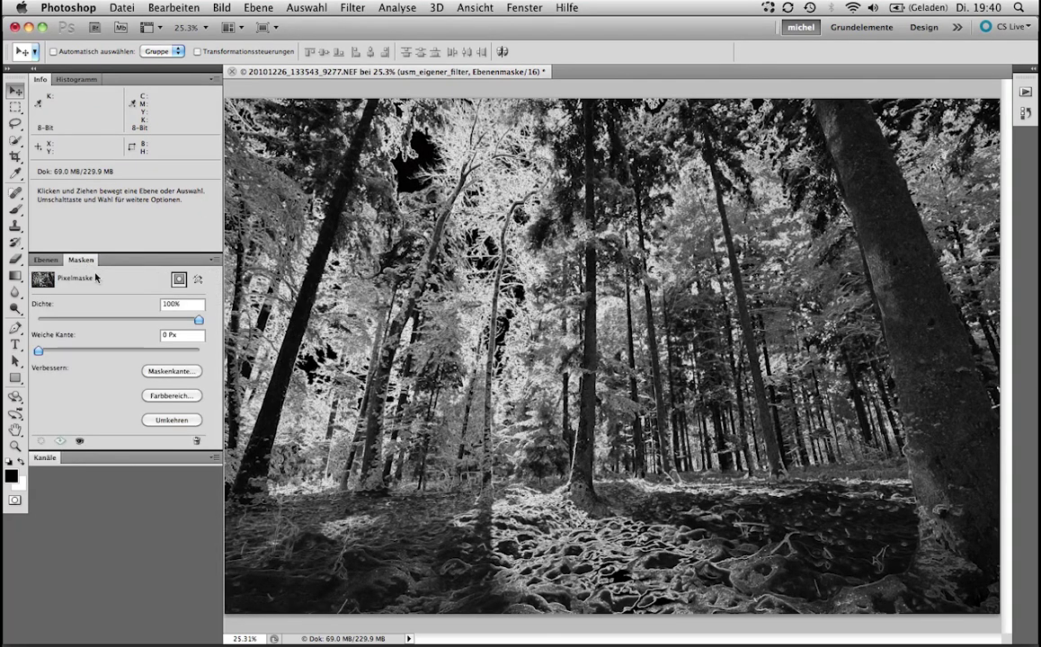
click(179, 335)
text(1)
click(180, 303)
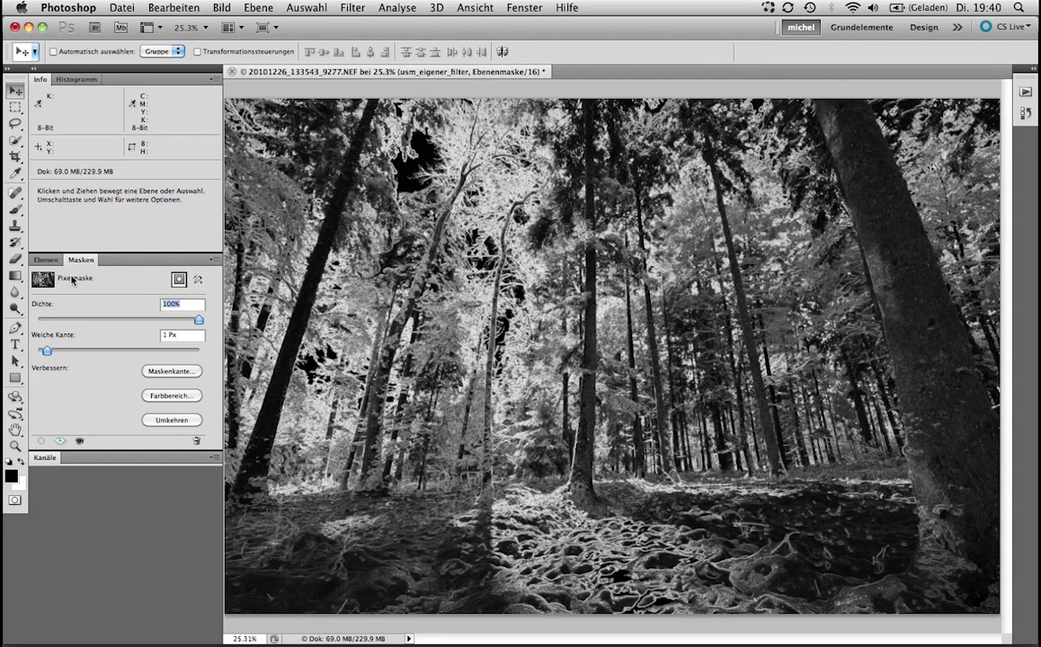
text(75)
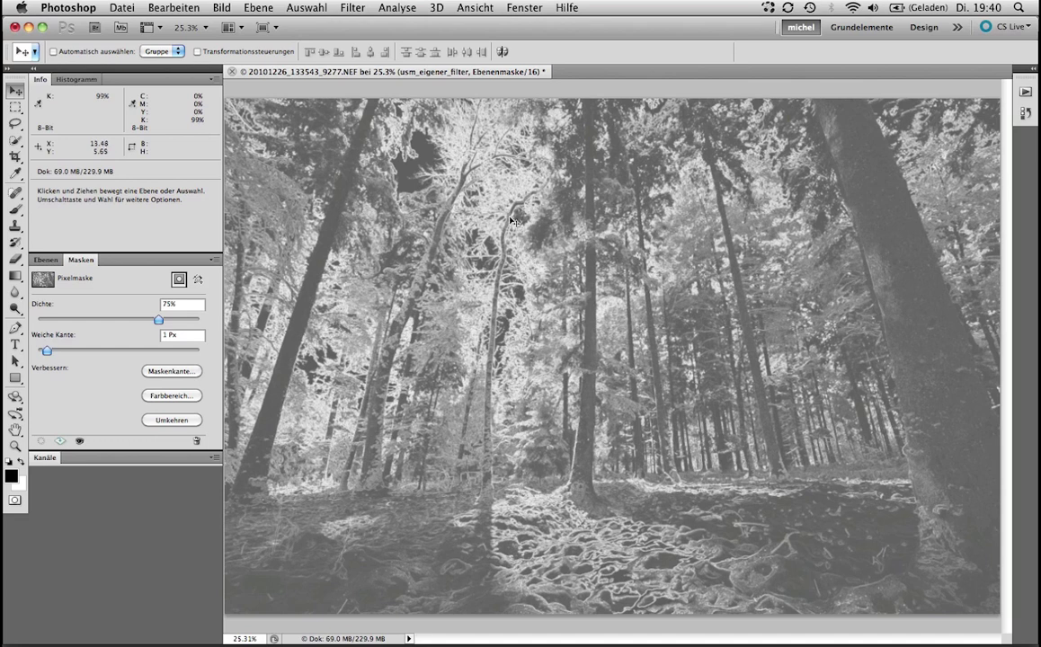
click(45, 260)
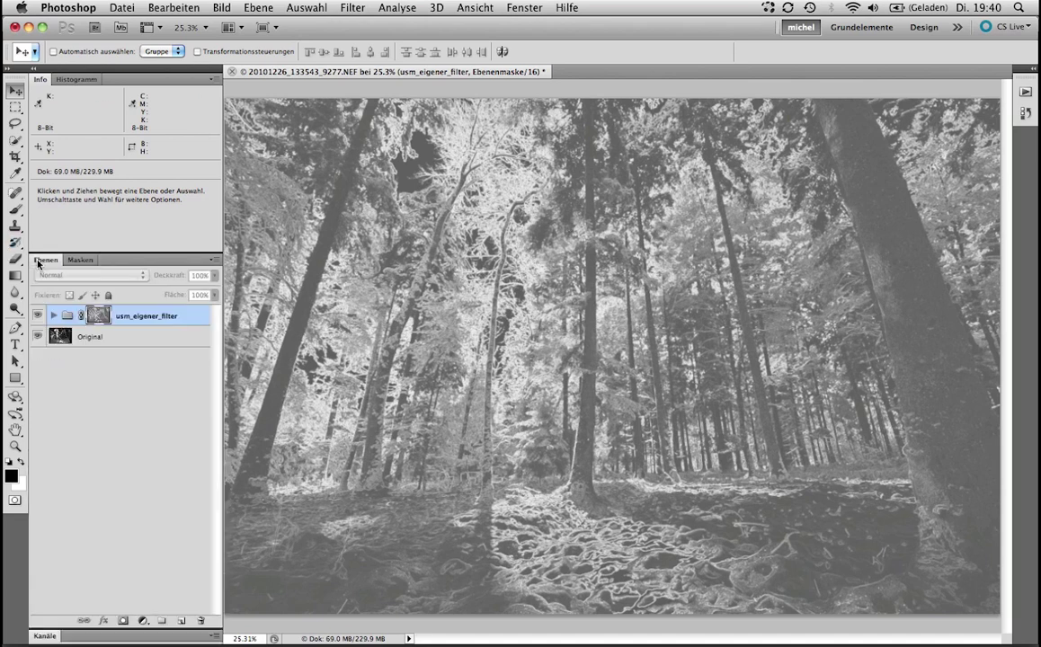
click(65, 317)
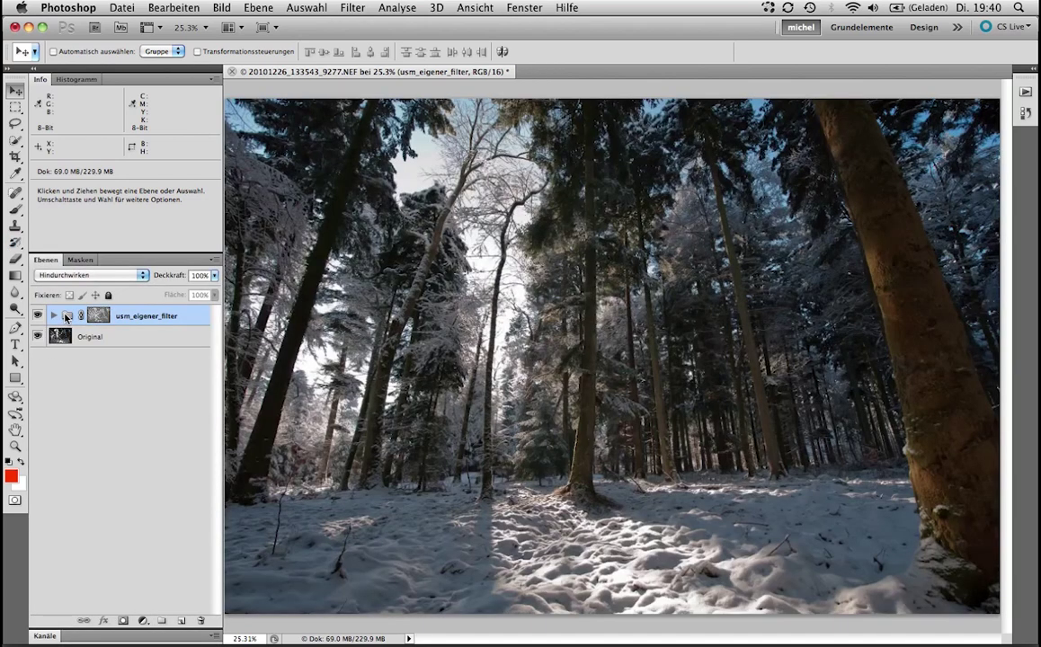
Stop recording the usm_eigener_filter action and collapse its list of recorded commands.
key(super+1)
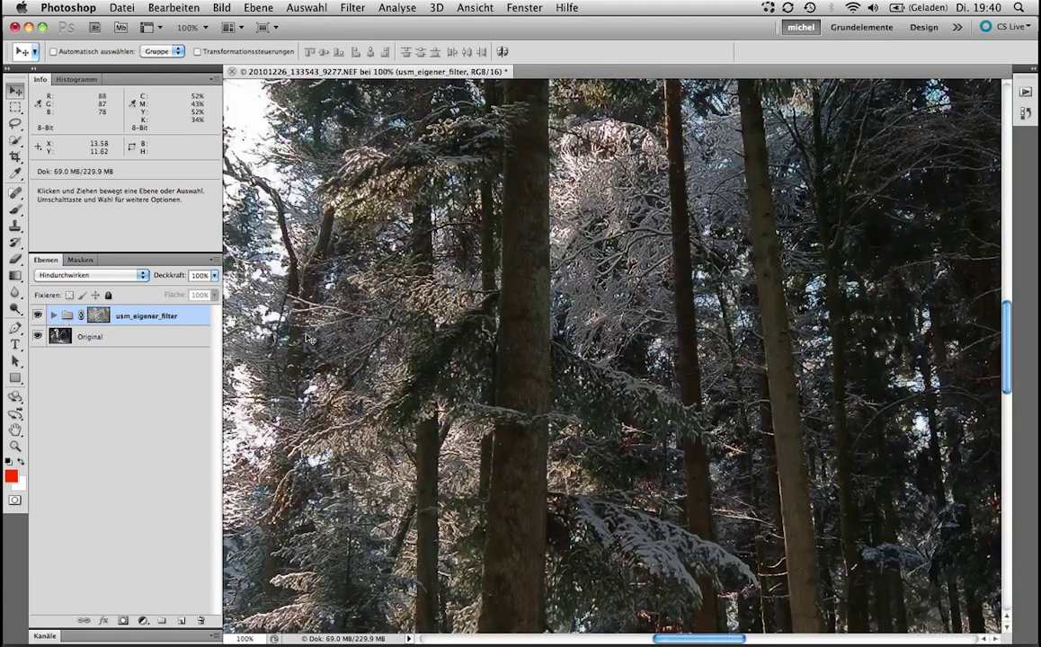
drag(366, 307, 466, 308)
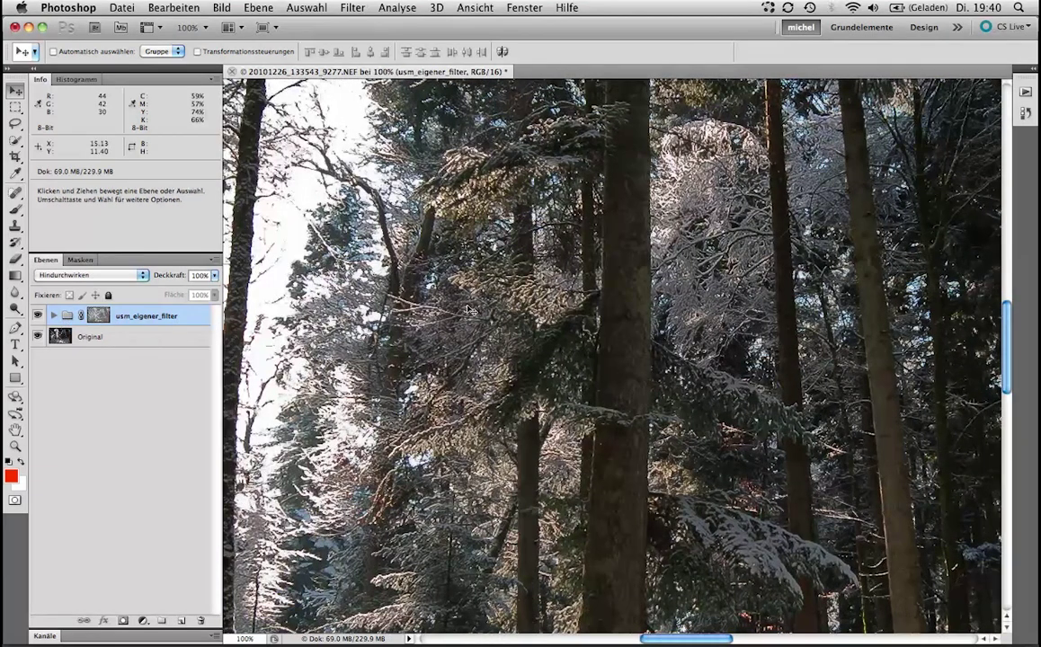
key(alt)
key(alt+F9)
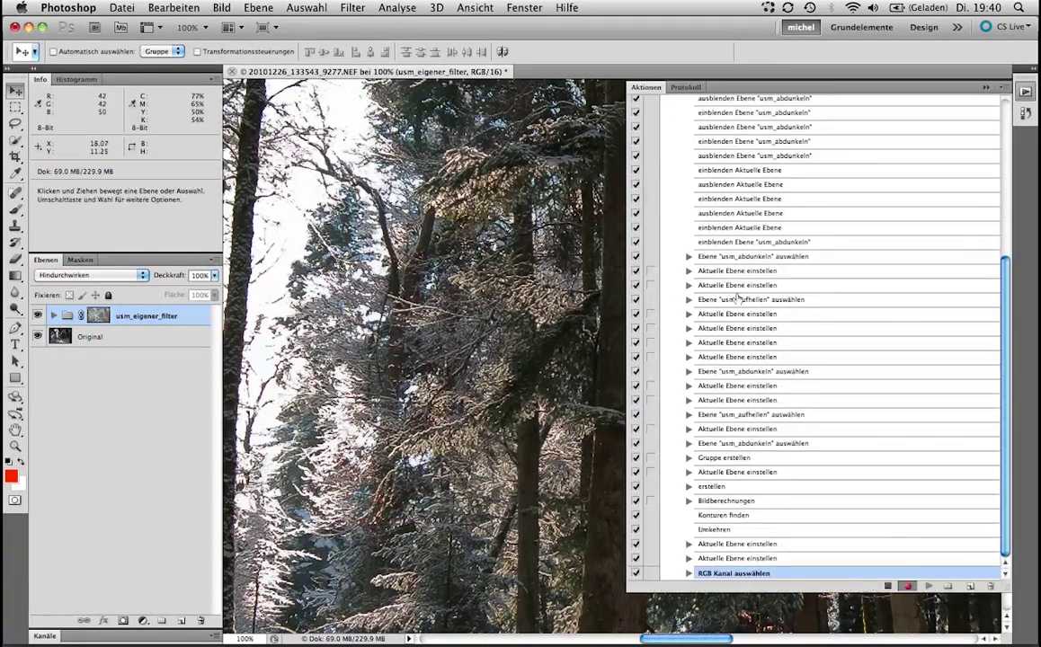
scroll(777, 280, up, 10)
click(887, 585)
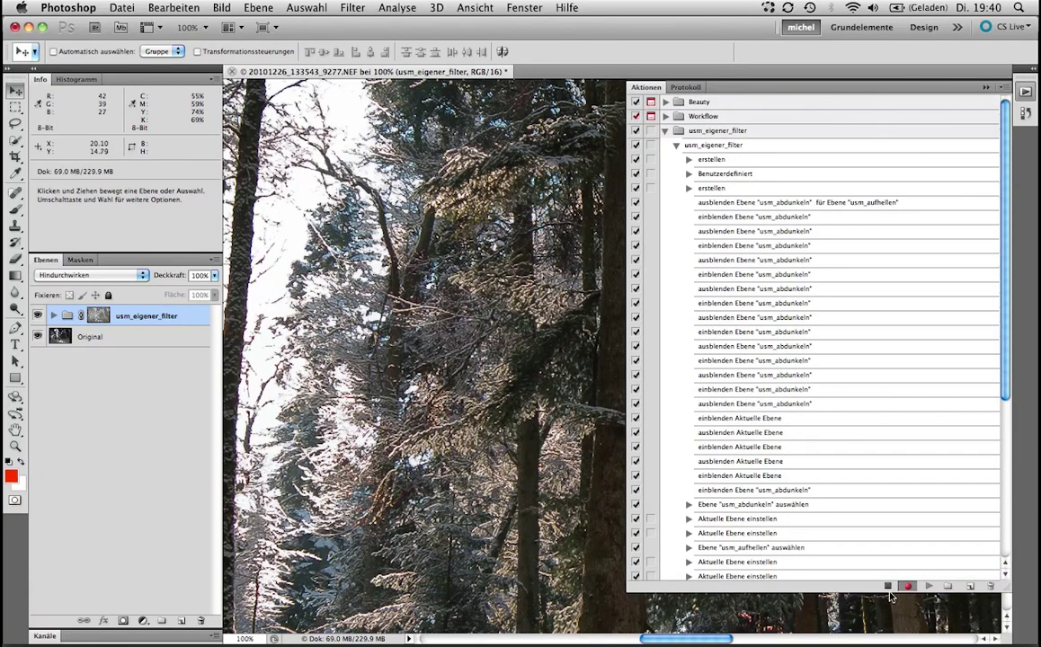
click(674, 146)
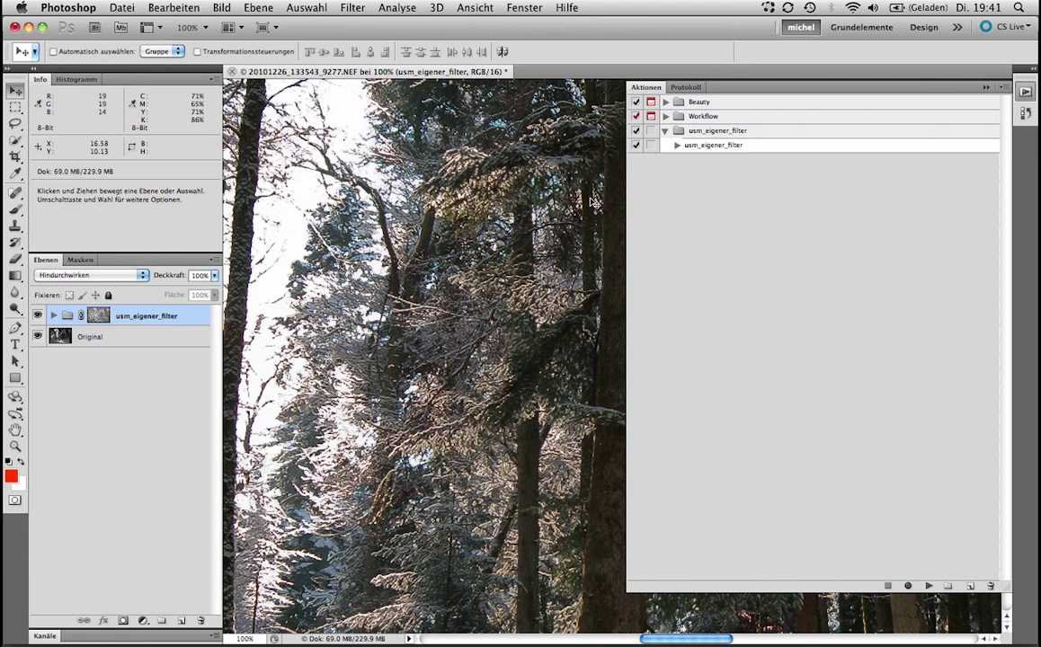
Delete the usm_eigener_filter group so only the Original layer remains, shown as the whole image.
key(BackSpace)
key(super+0)
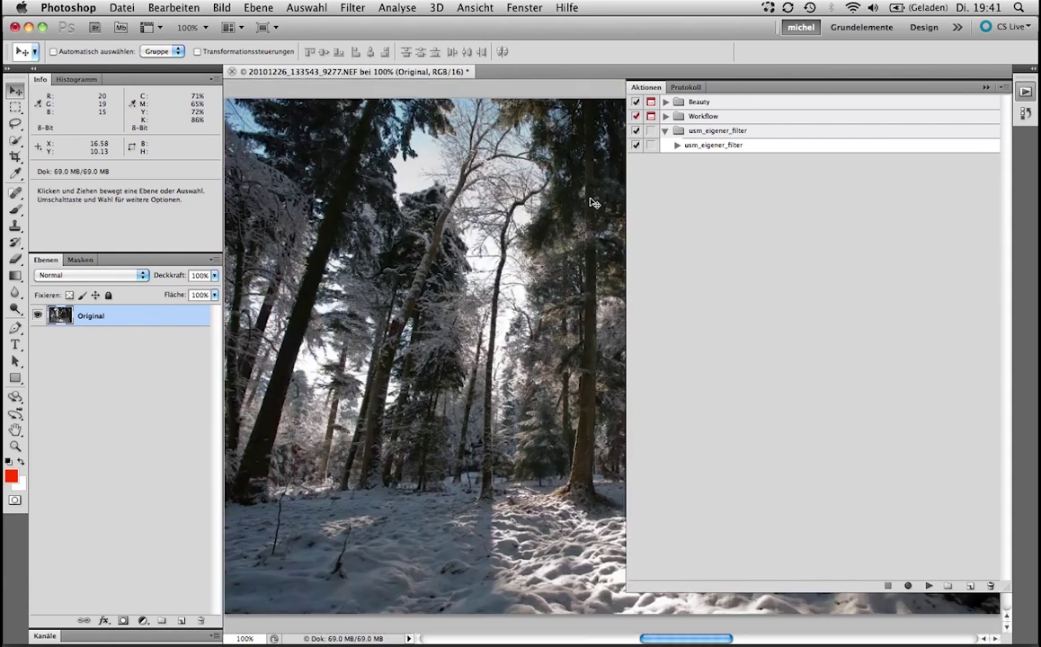
Run the recorded usm_eigener_filter action on the Original layer and expand the layer group it builds.
click(789, 148)
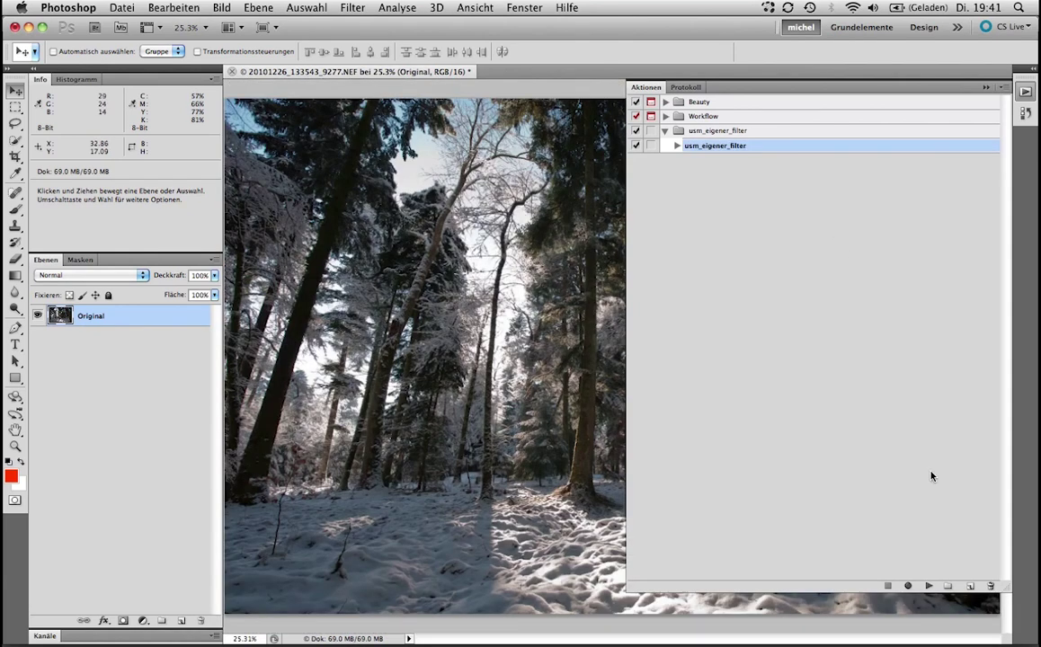
click(929, 587)
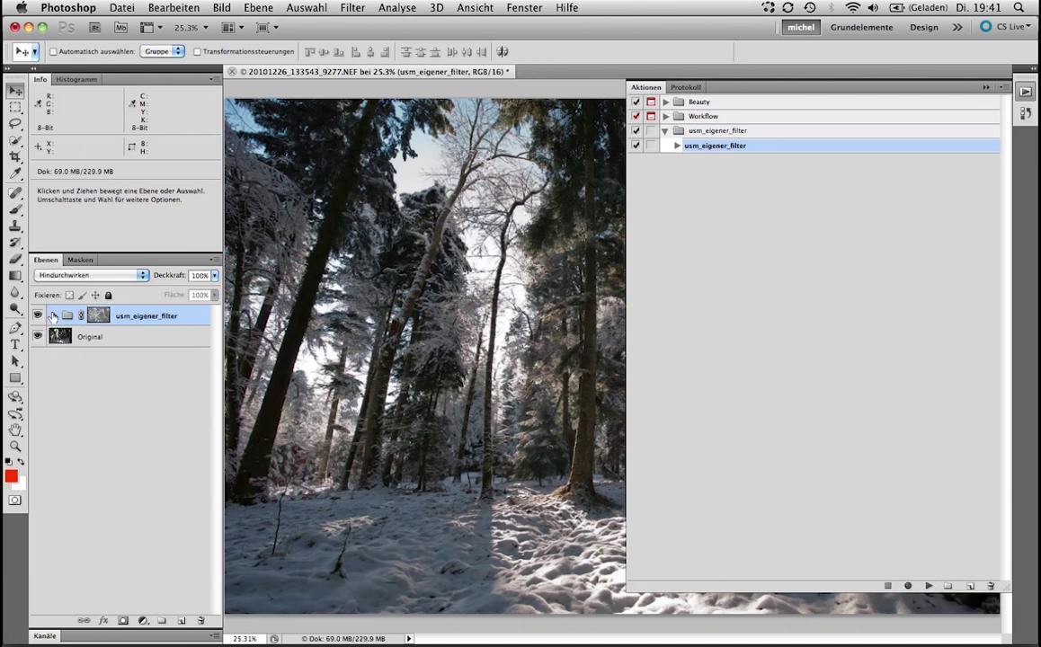
click(54, 315)
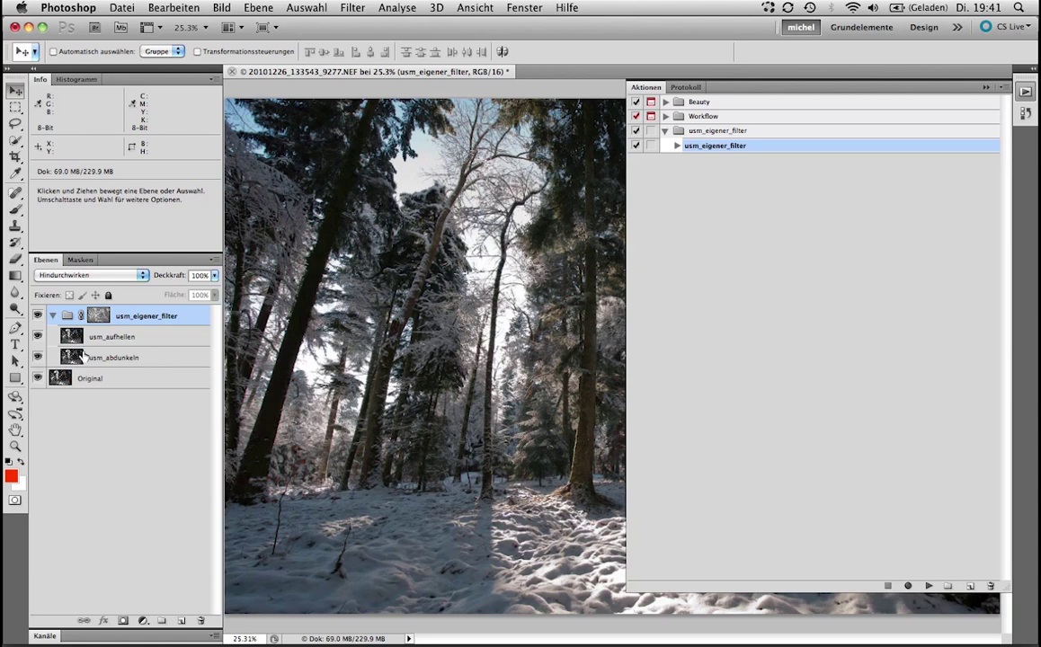
Check the Ebenenstil blending options of the usm_aufhellen and usm_abdunkeln layers without changing them.
double_click(154, 340)
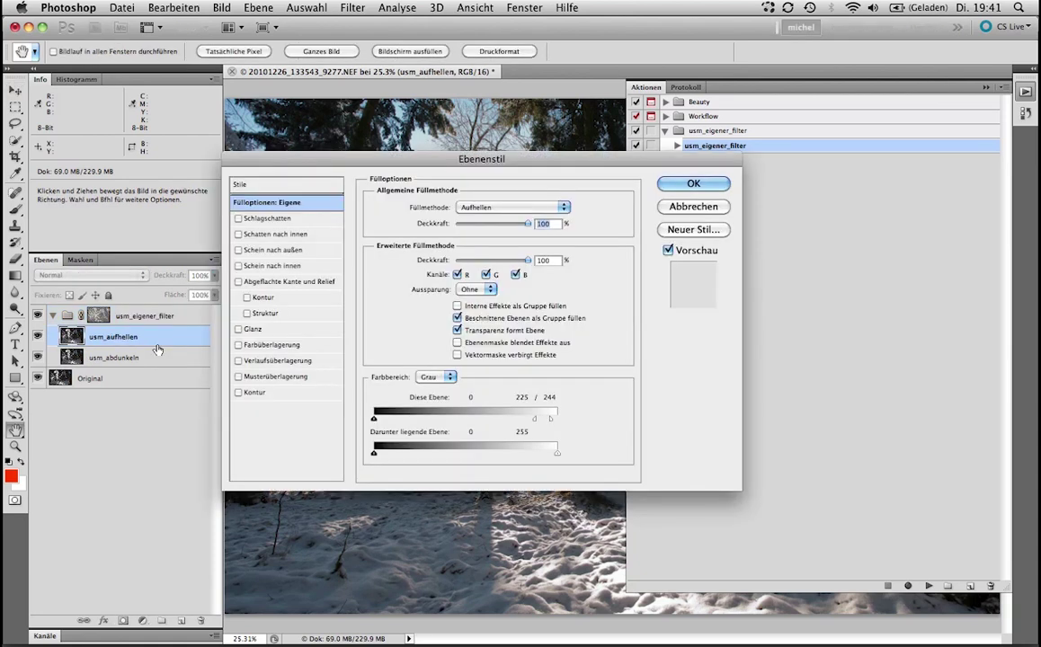
key(Return)
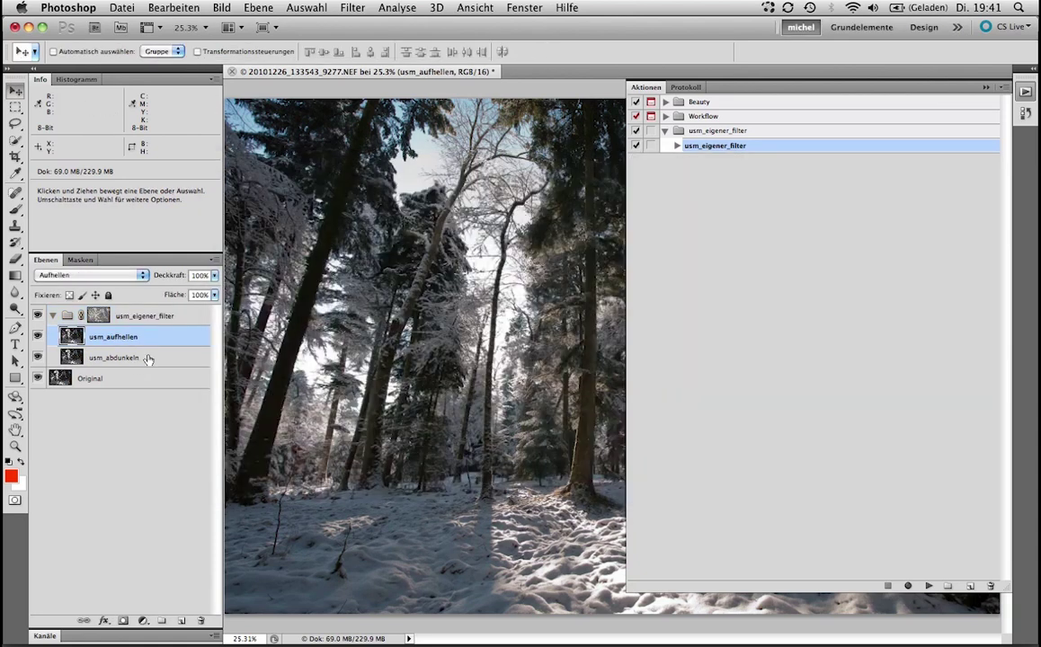
double_click(149, 358)
key(Return)
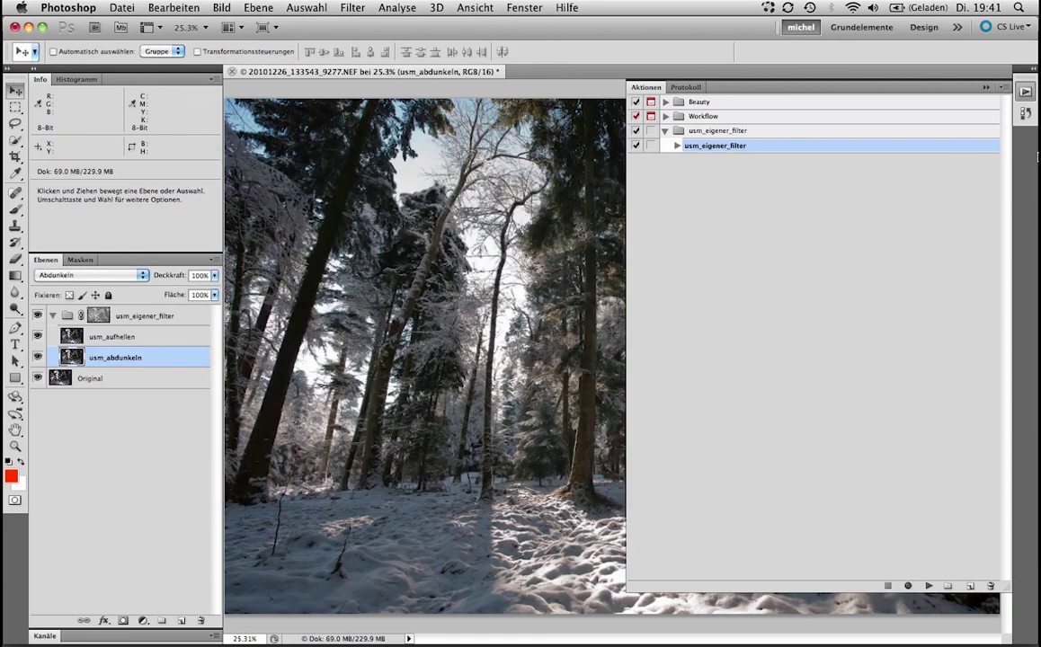
Collapse the actions list and compare the dark tree trunk area at 100% with the usm_eigener_filter group hidden and shown.
click(985, 87)
key(super+alt+0)
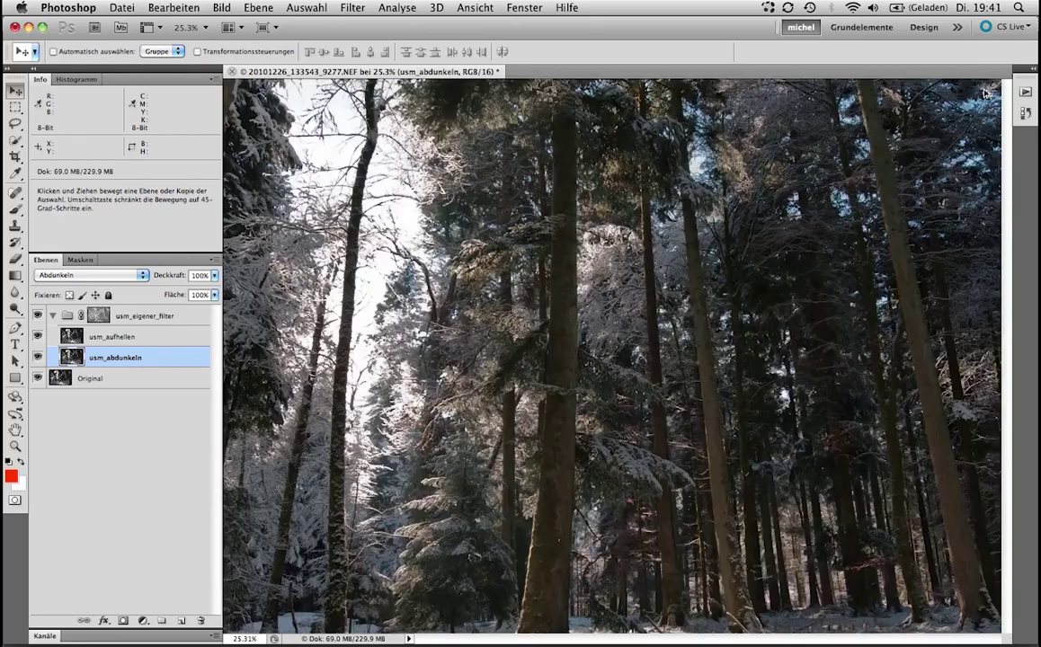
drag(529, 321, 204, 339)
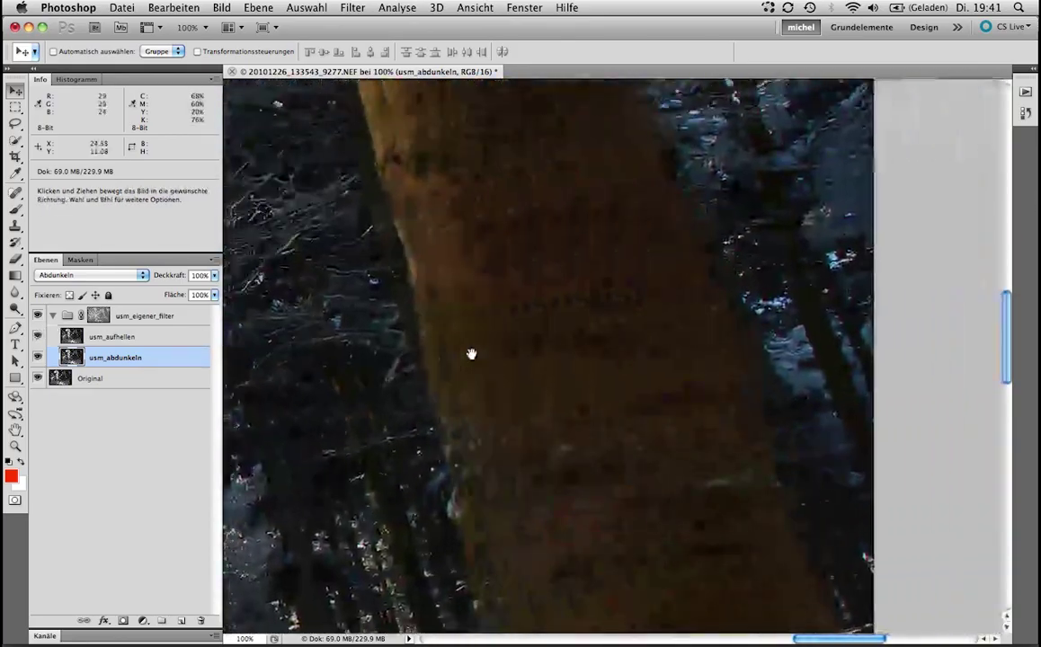
drag(472, 353, 825, 560)
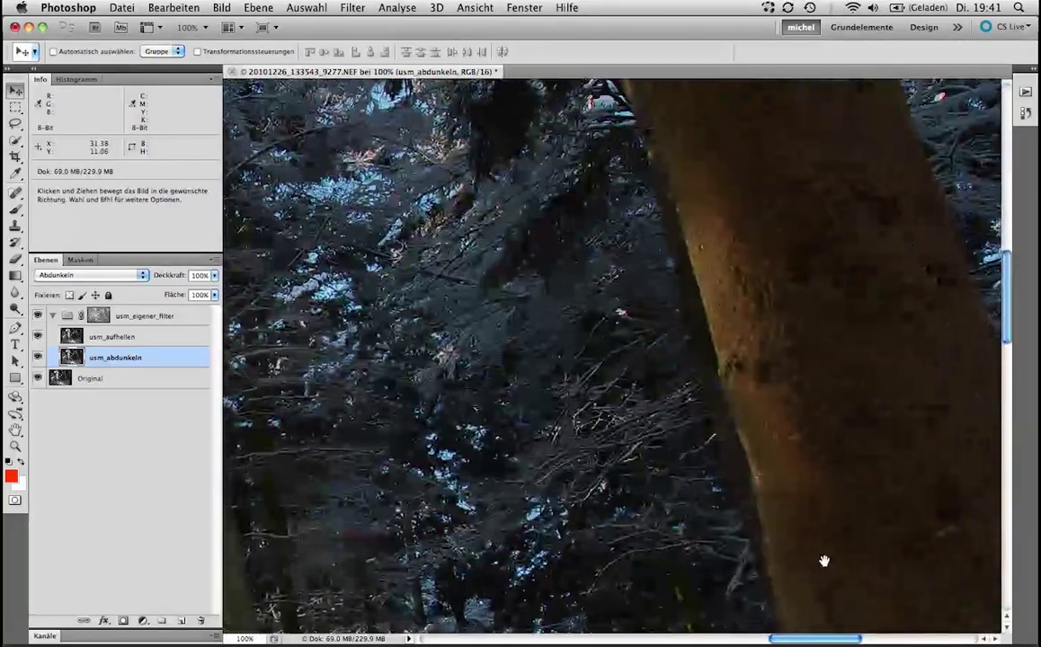
click(38, 315)
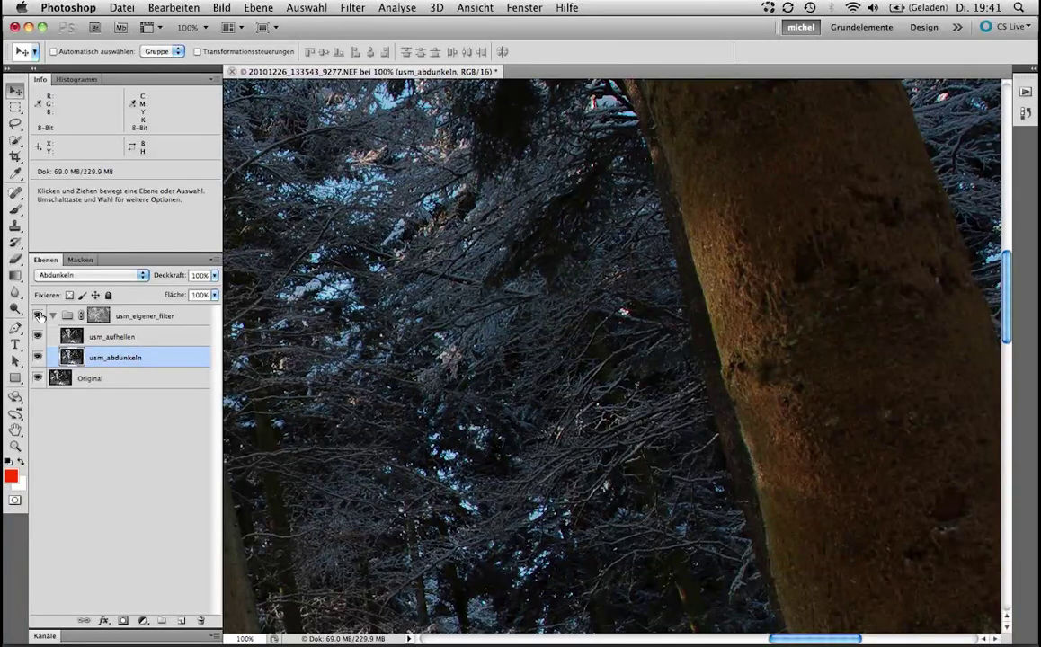
click(37, 315)
Compare the sharpening on the snowy branches against the bright sky with the group's mask disabled and enabled.
key(h)
drag(609, 348, 816, 361)
key(v)
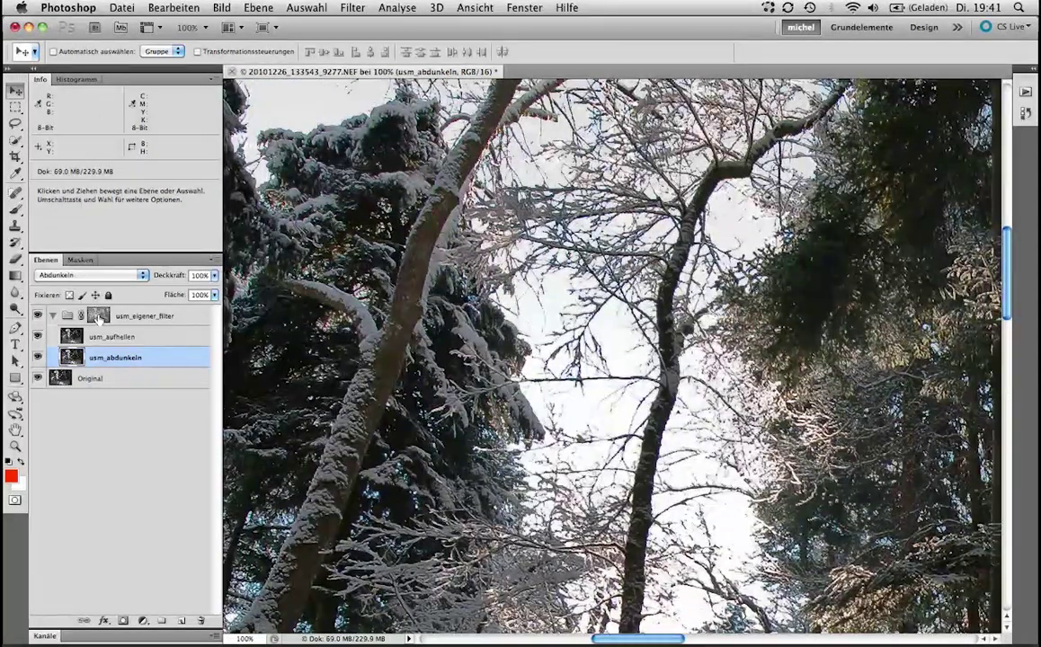
shift+click(97, 316)
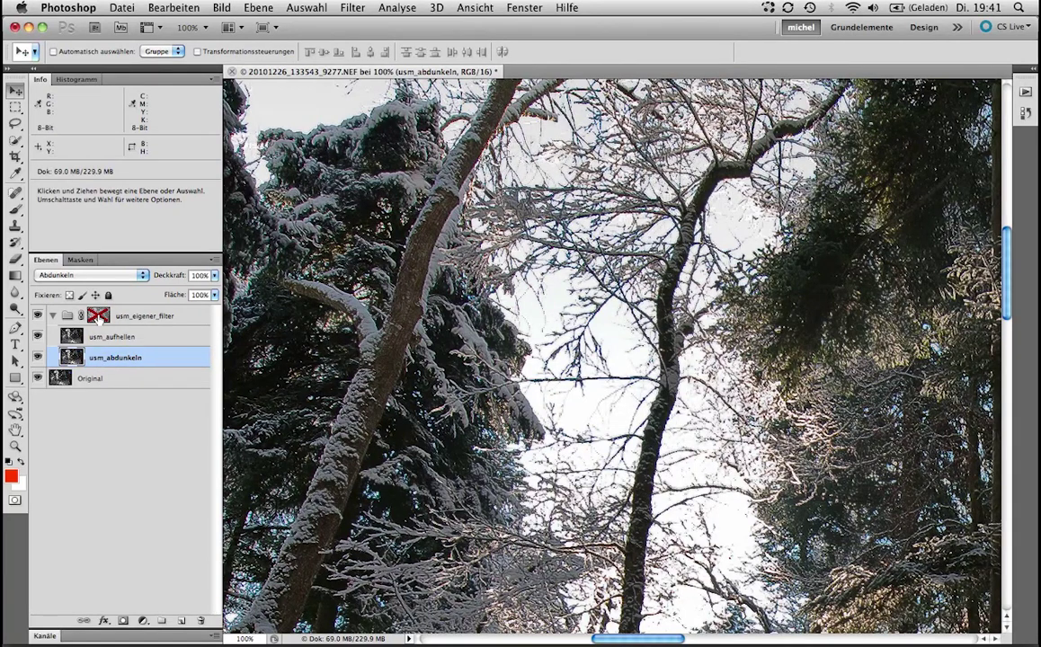
shift+click(97, 316)
Lower the Dichte of the usm_eigener_filter group's mask to 31% and return to the layer list.
click(98, 316)
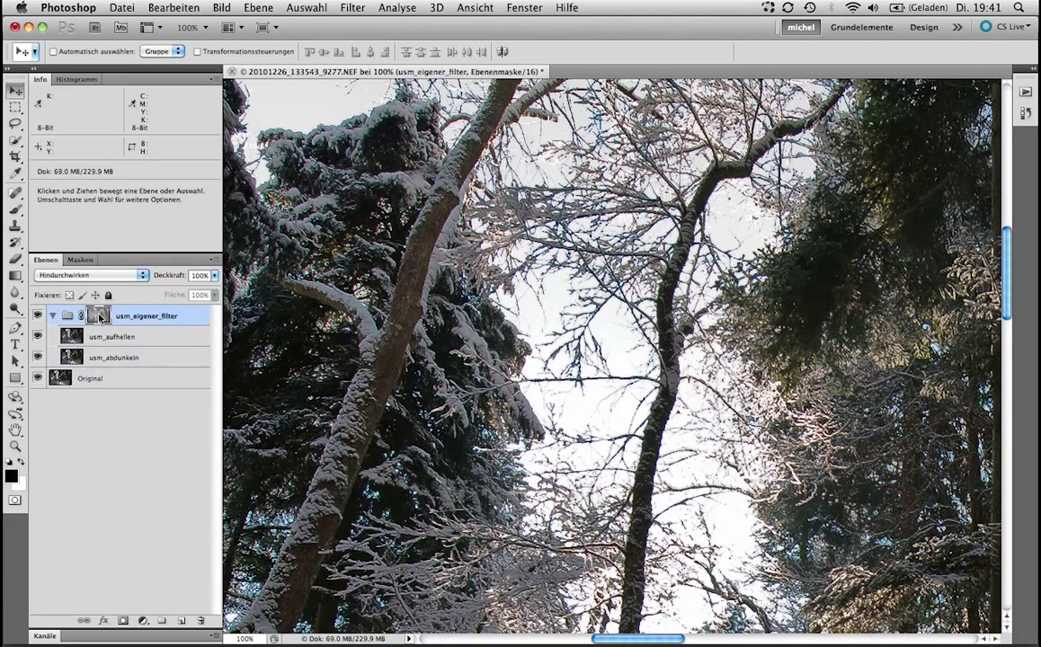
click(73, 260)
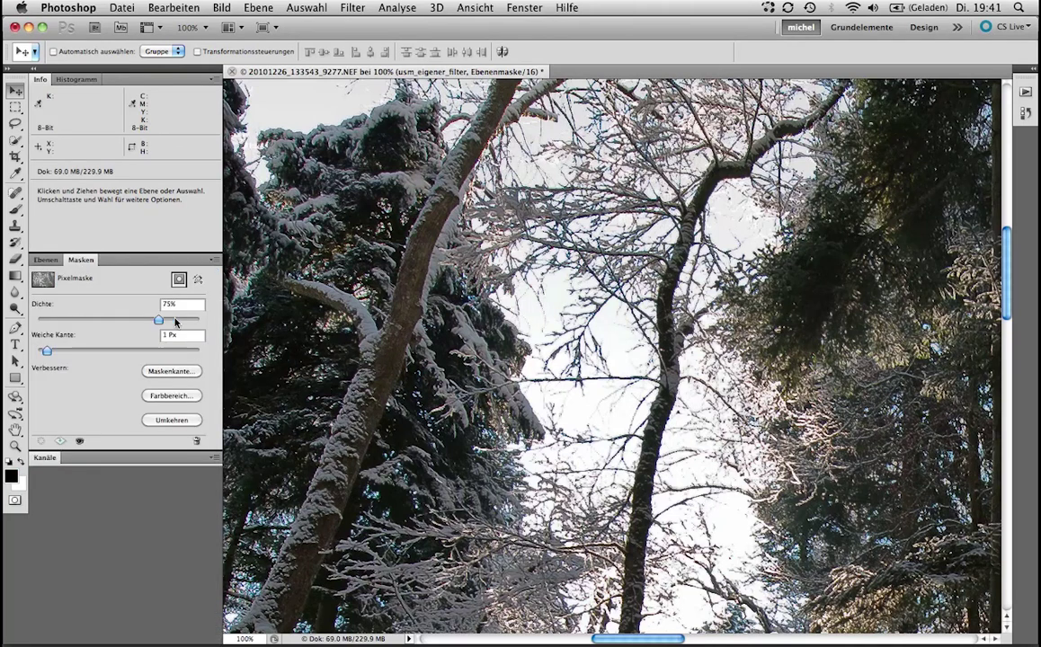
drag(158, 320, 87, 321)
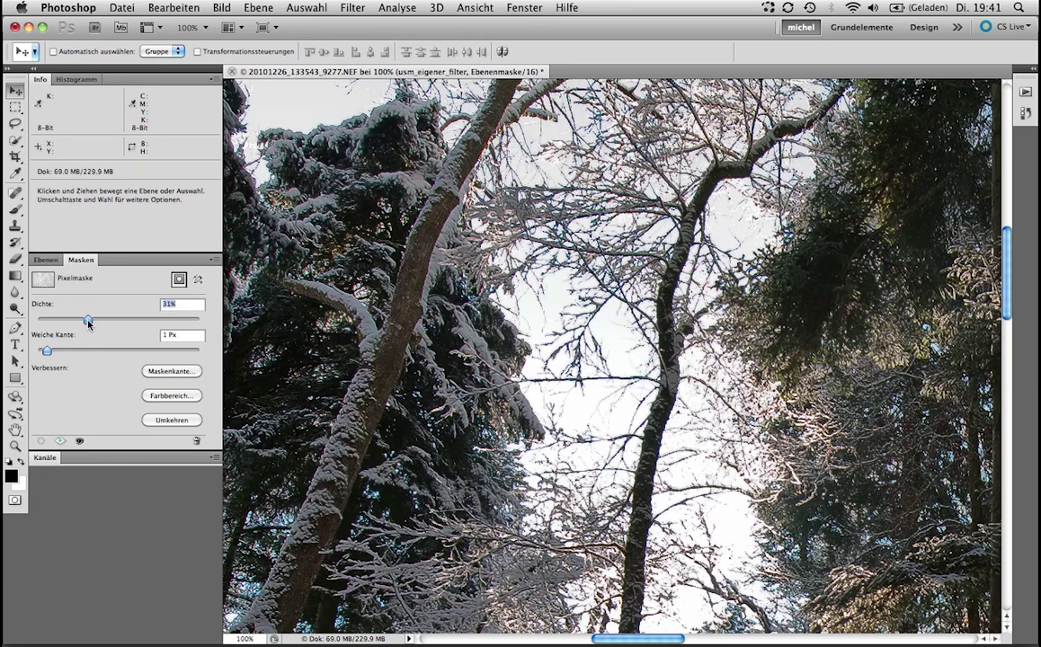
click(51, 262)
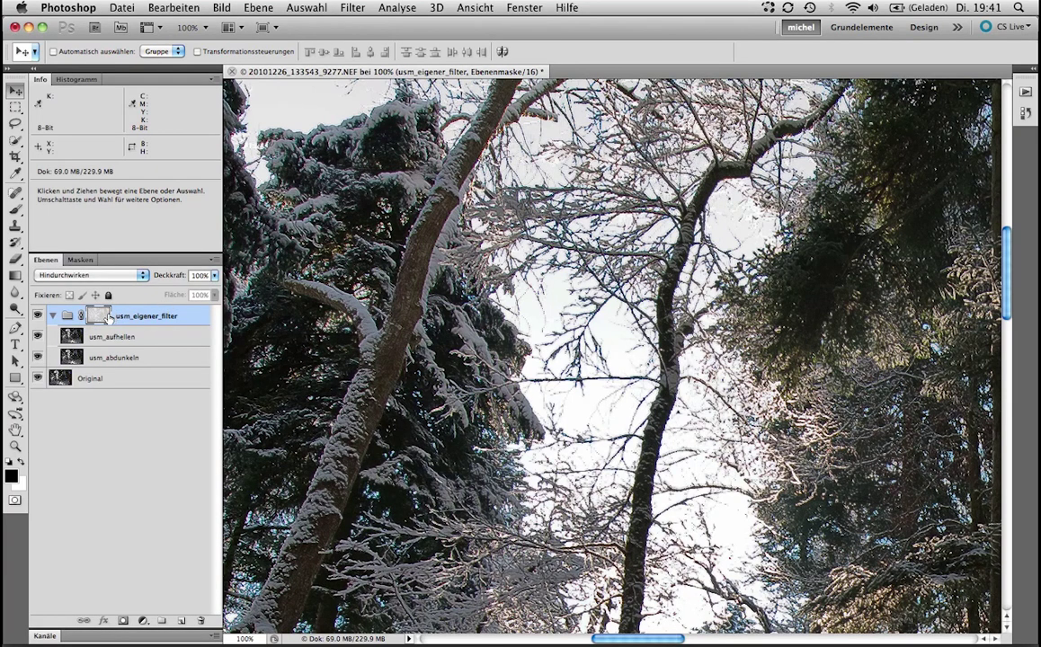
Compare the image with the usm_aufhellen layer inside the usm_eigener_filter group hidden and shown.
click(53, 315)
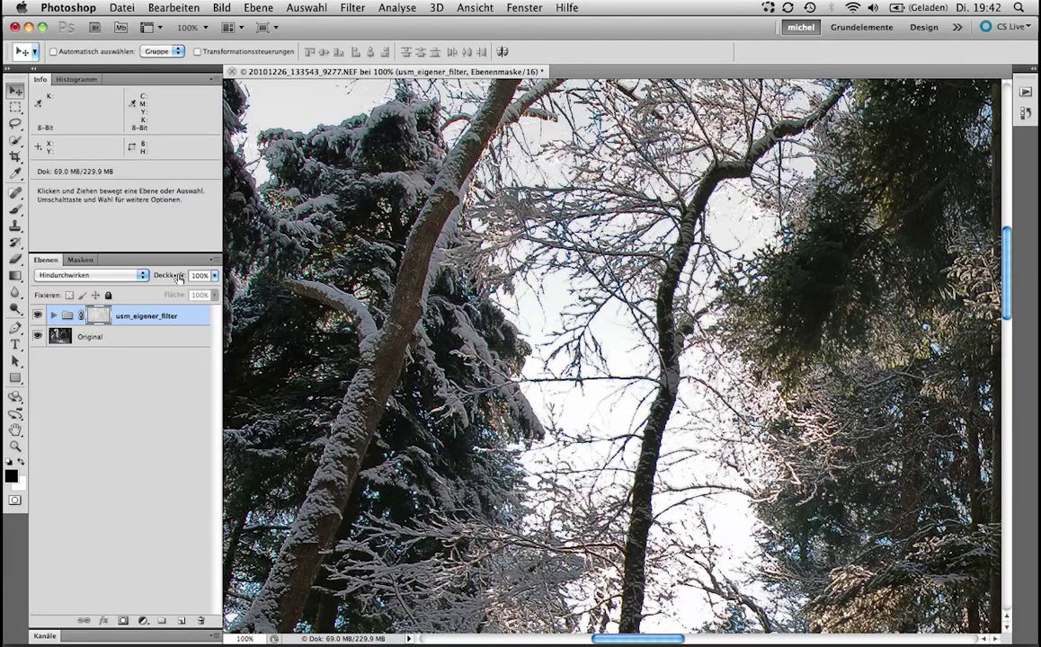
click(53, 316)
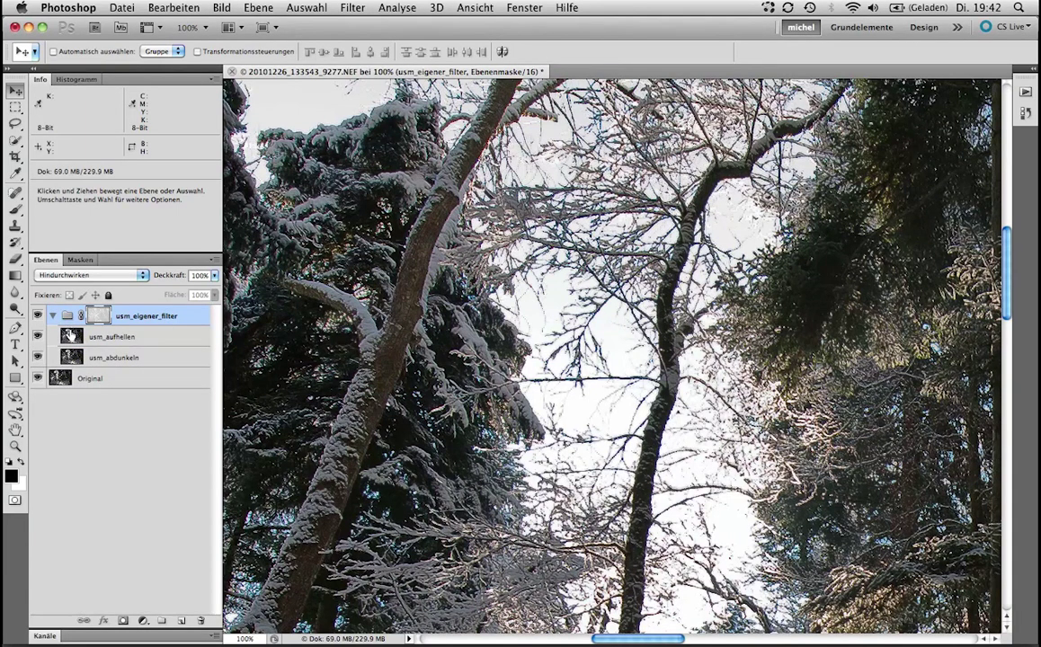
click(67, 336)
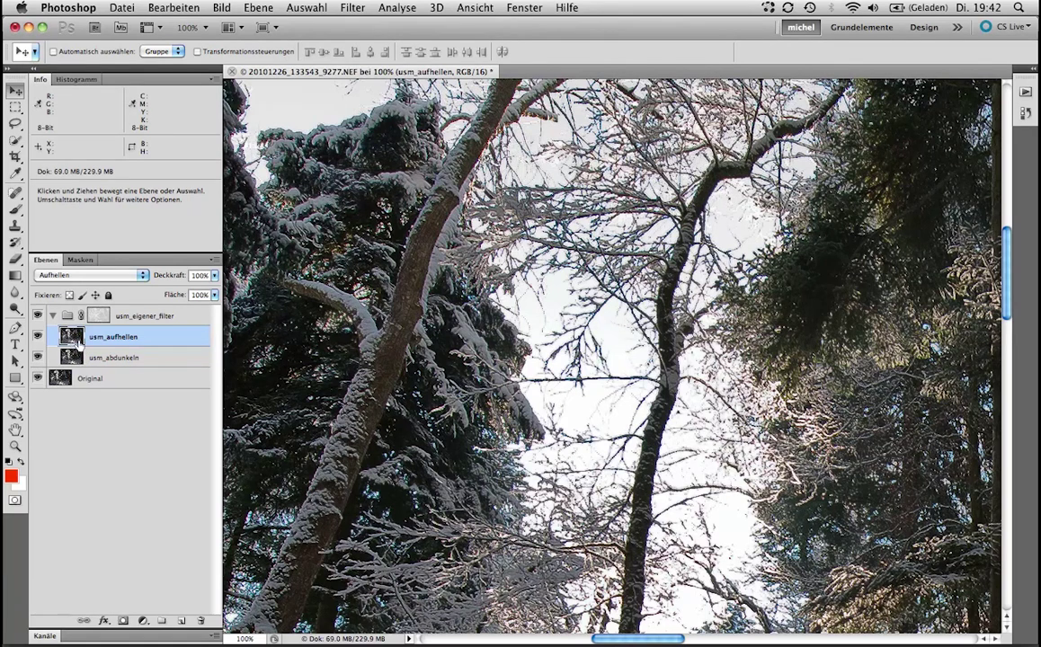
click(37, 336)
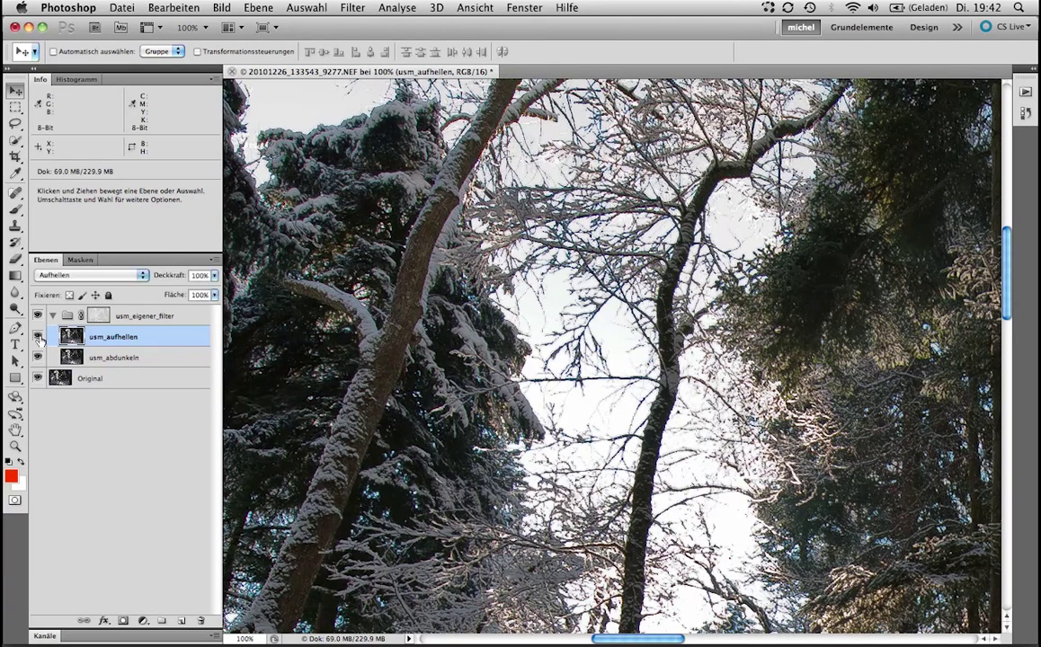
click(37, 336)
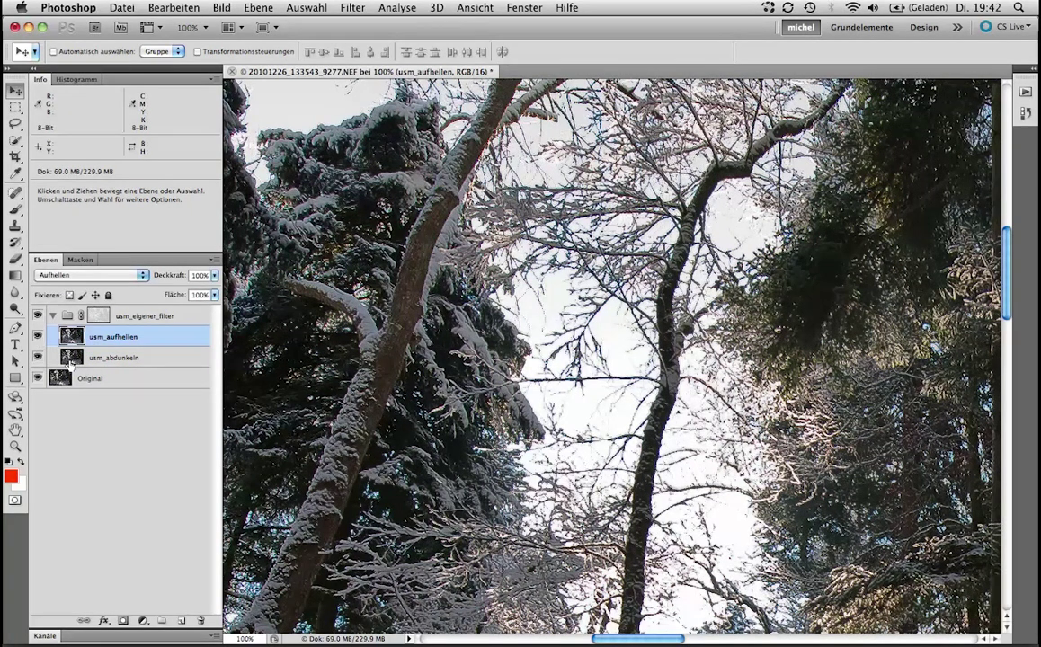
Review the Farbbereich blending ranges for Diese Ebene on the usm_aufhellen and usm_abdunkeln layers, leaving them as they are.
double_click(156, 336)
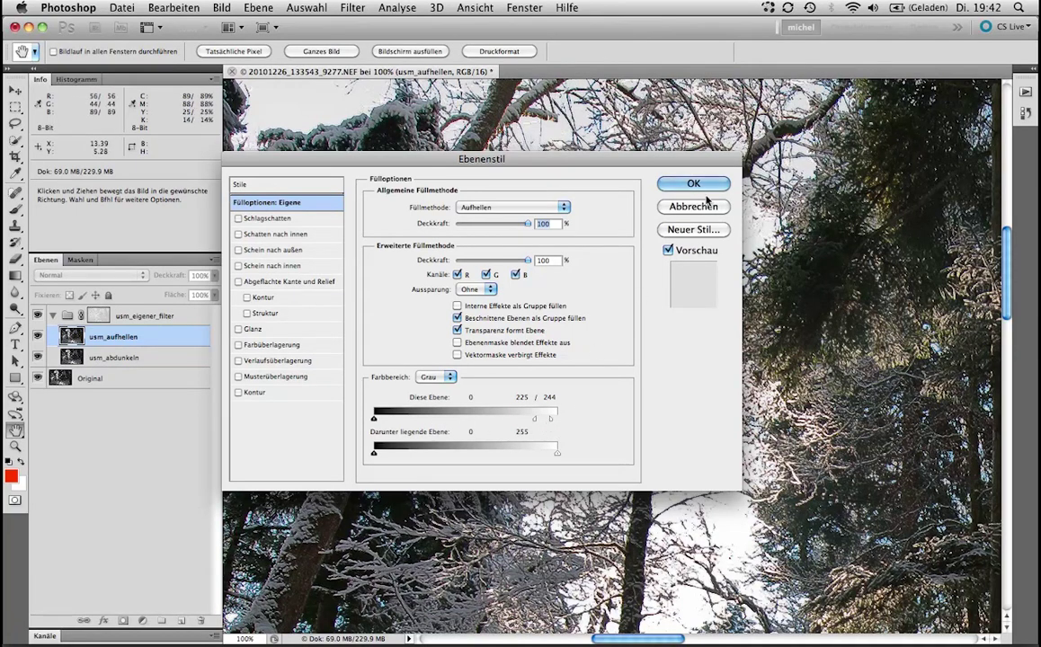
key(Return)
double_click(157, 363)
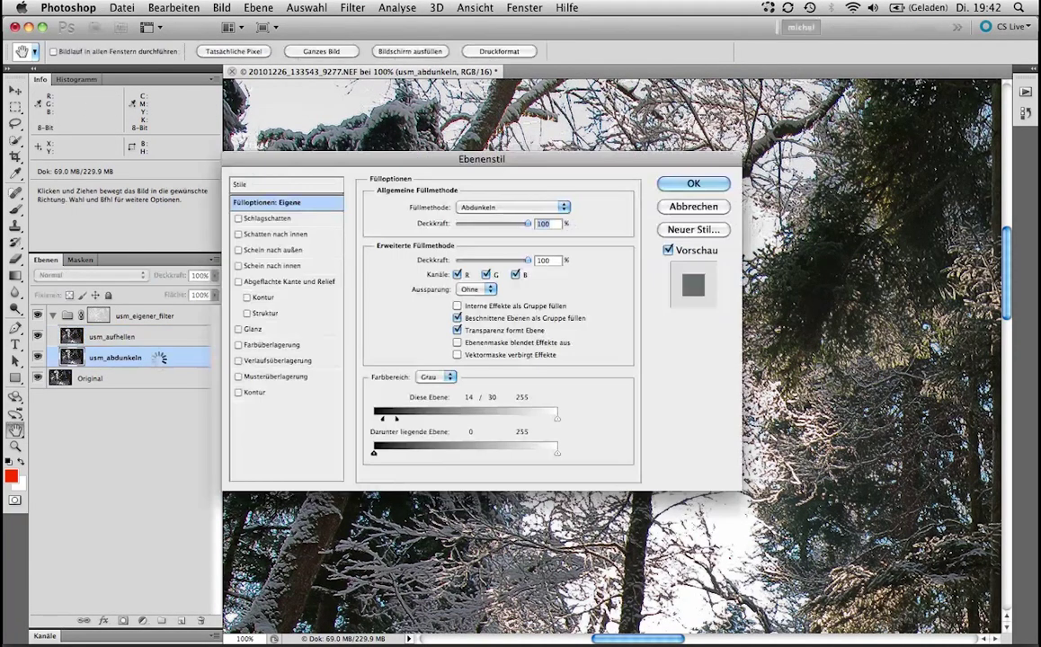
click(699, 207)
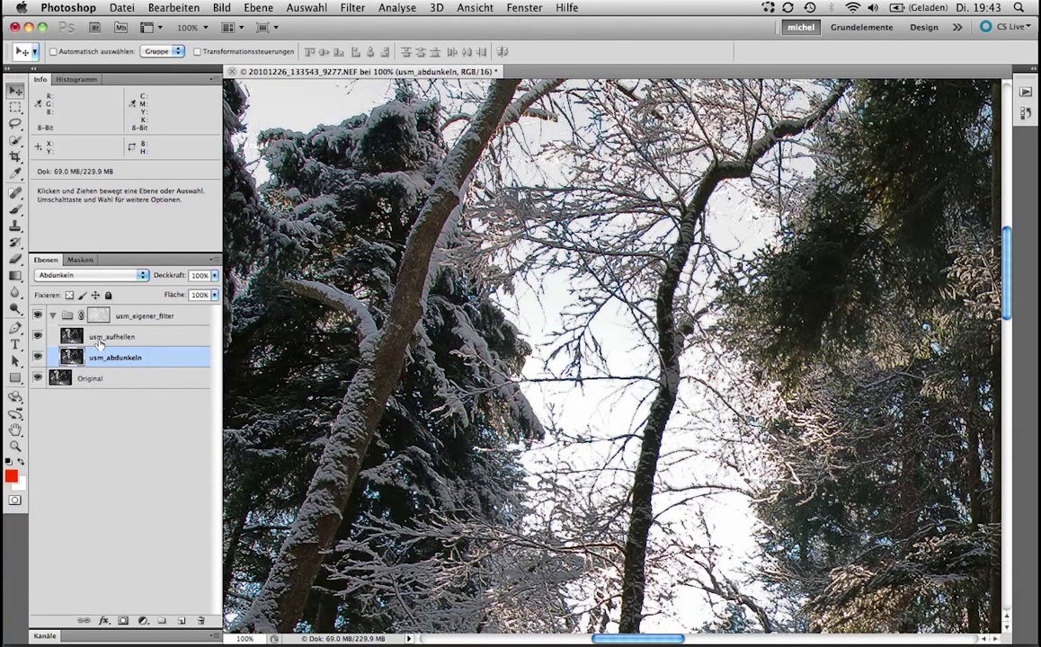
double_click(151, 340)
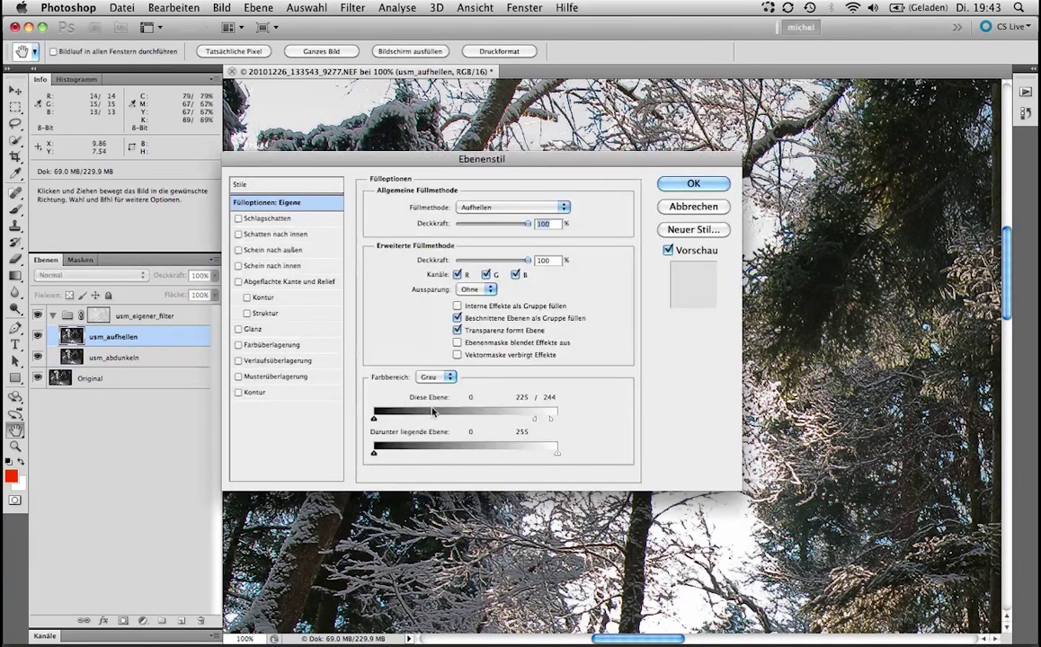
key(Return)
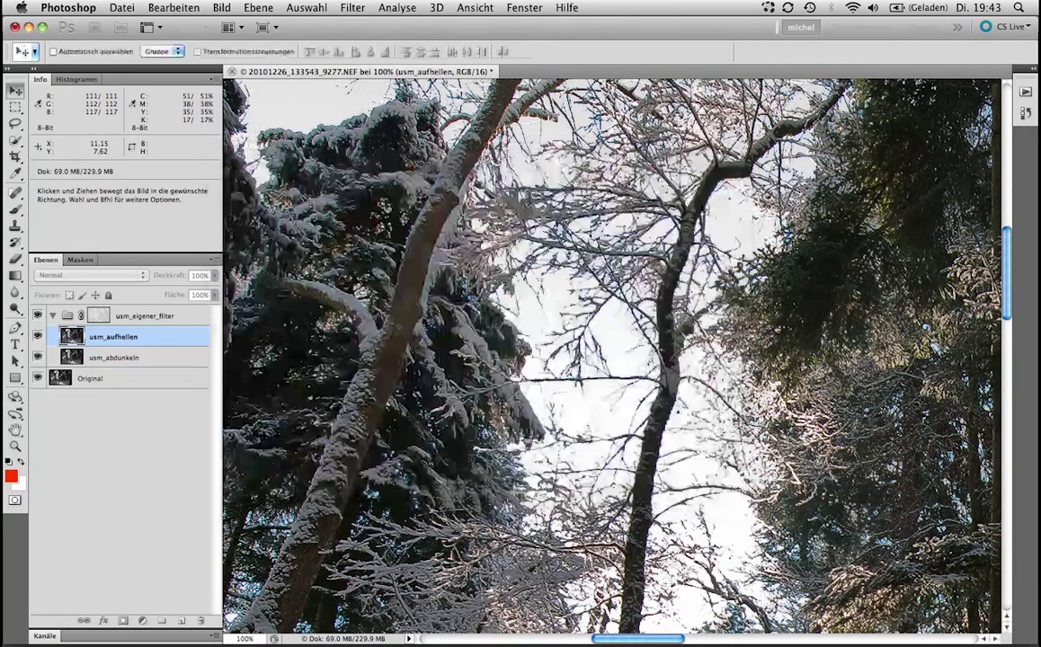